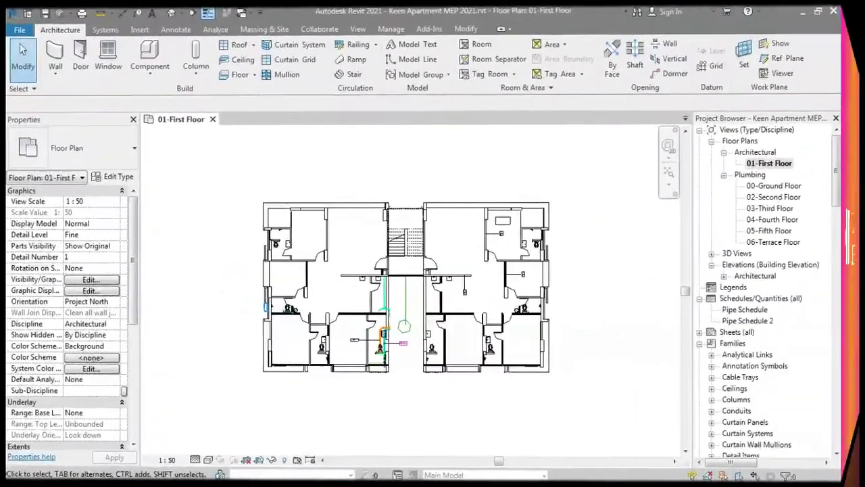
Clear the floor plan selection, show the Annotate tools, and select Legends in the Project Browser.
click(750, 321)
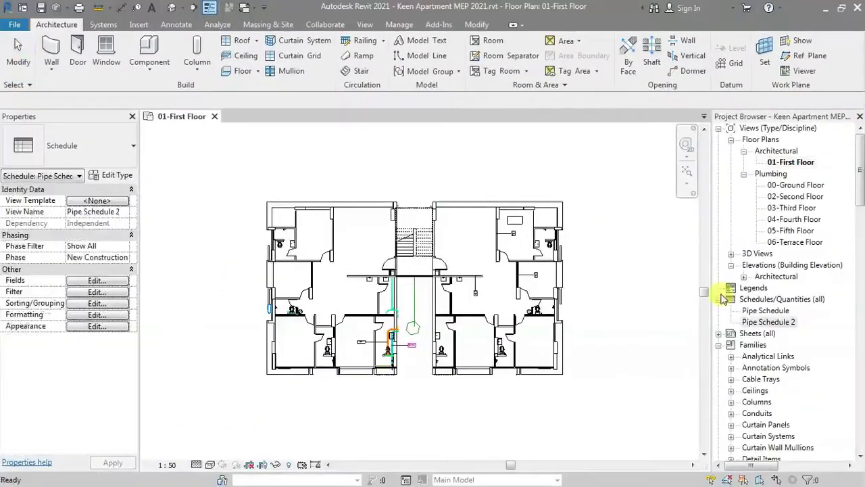
click(598, 270)
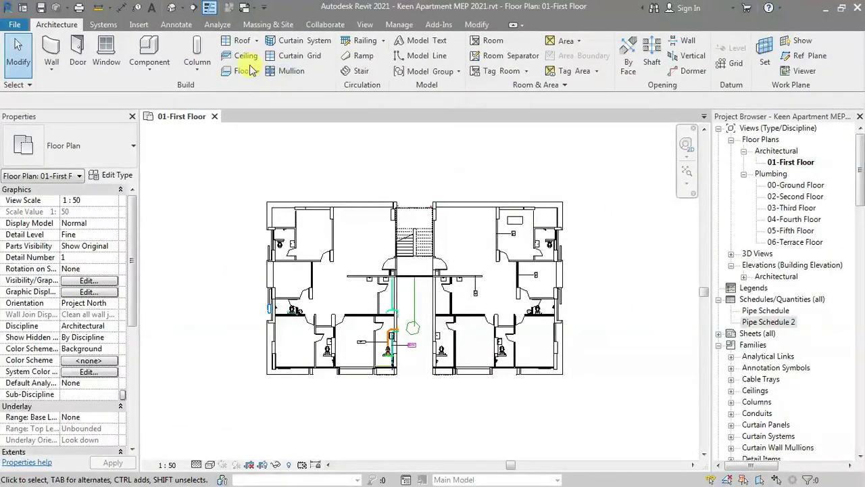
click(179, 25)
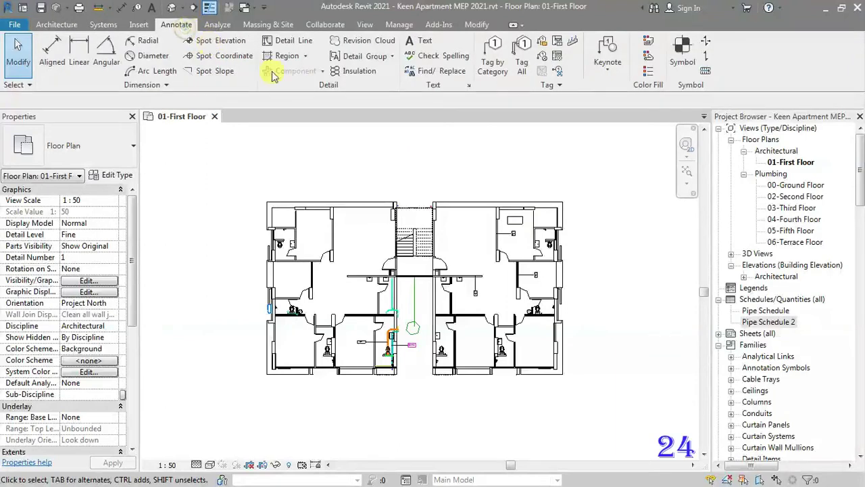
click(323, 71)
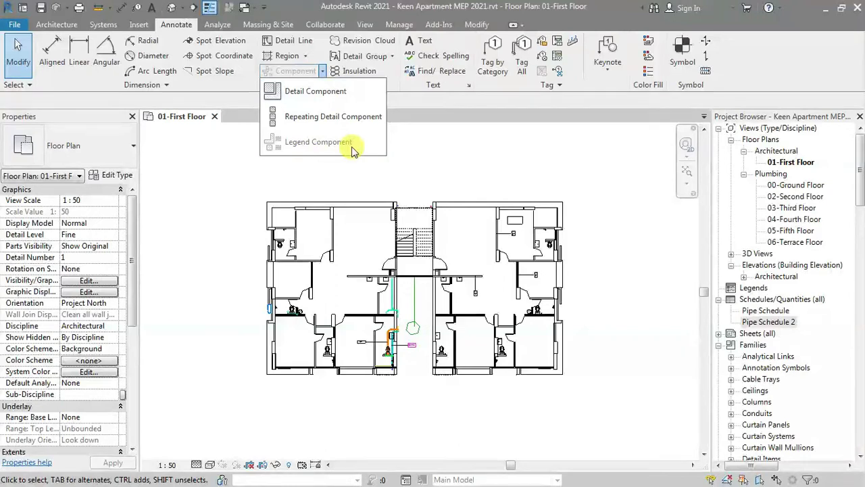
click(758, 291)
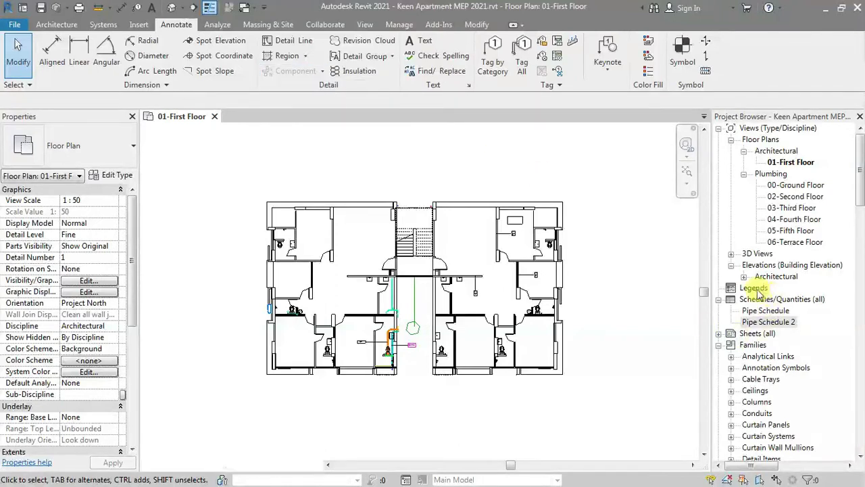
click(756, 288)
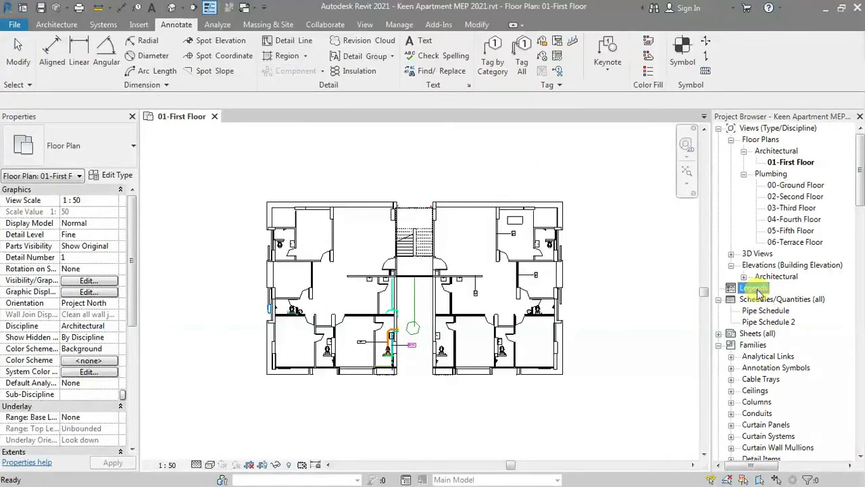
Create a new legend view named Legend 1 at 1:50 and select it under Legends.
right_click(759, 291)
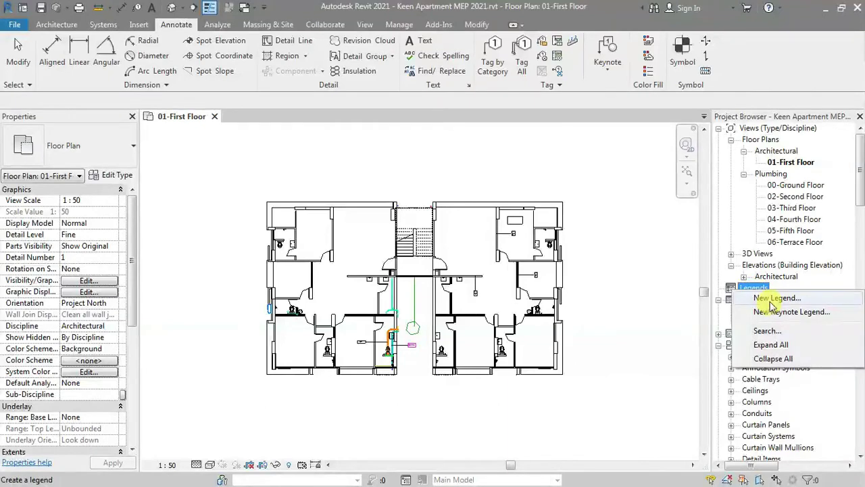
click(776, 298)
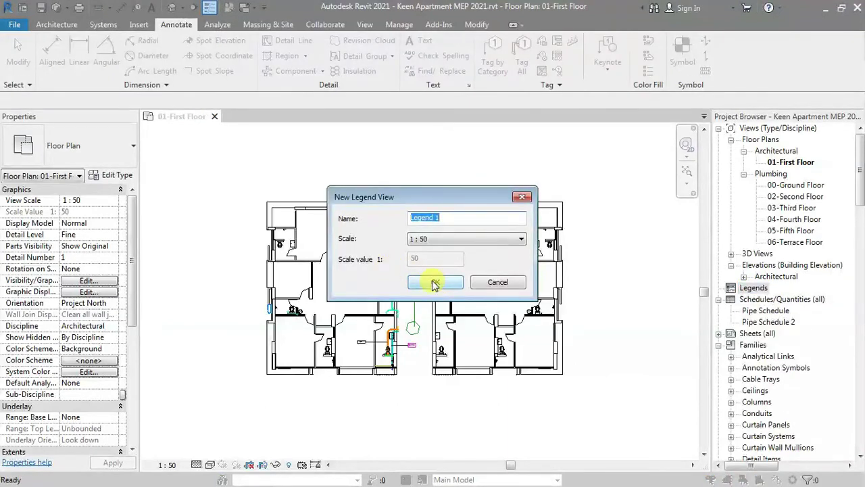
click(435, 283)
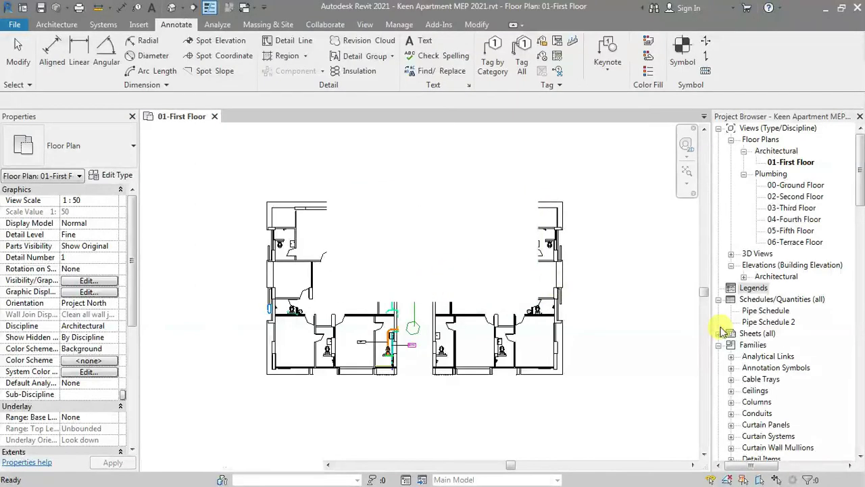
click(718, 288)
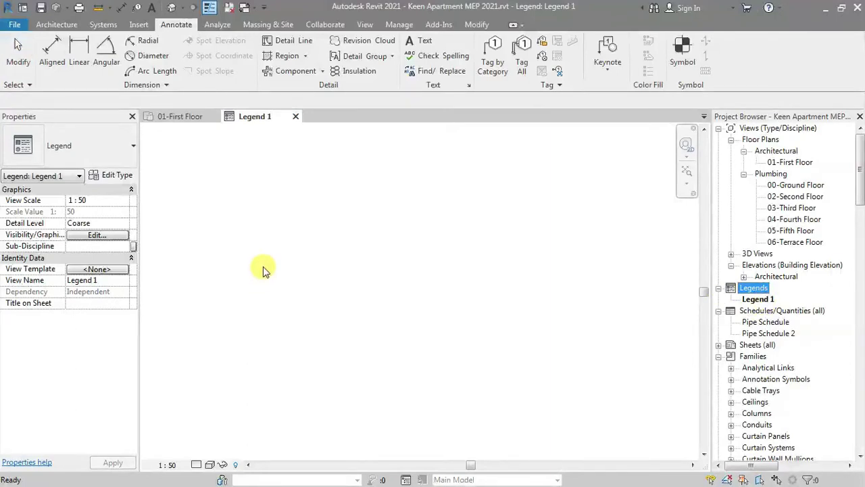
click(757, 300)
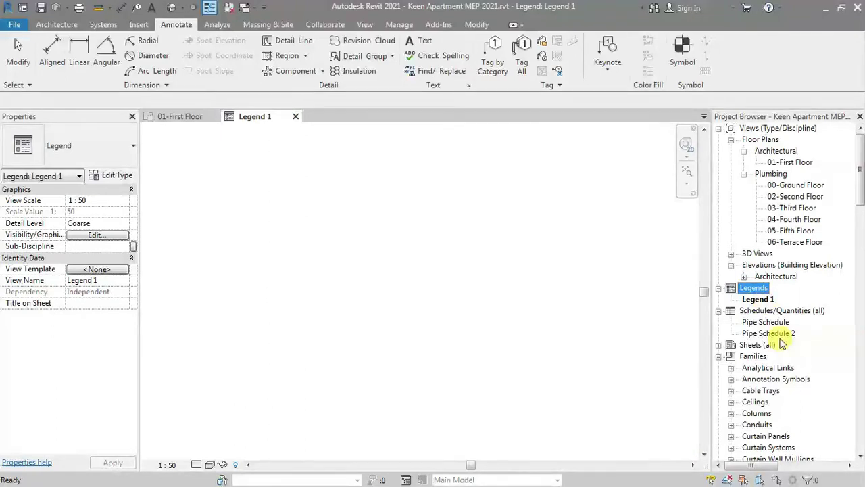
right_click(762, 300)
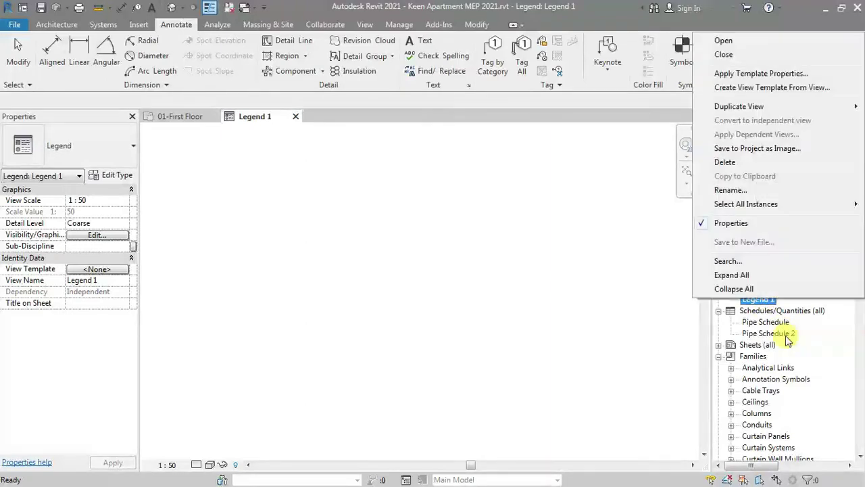
Rename Legend 1 to 'Arch Legend' and make it the active view.
click(728, 190)
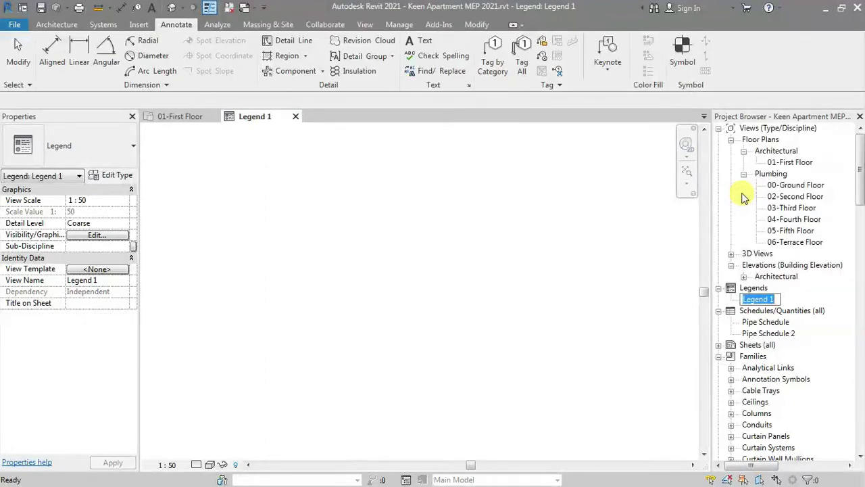
text(Ar)
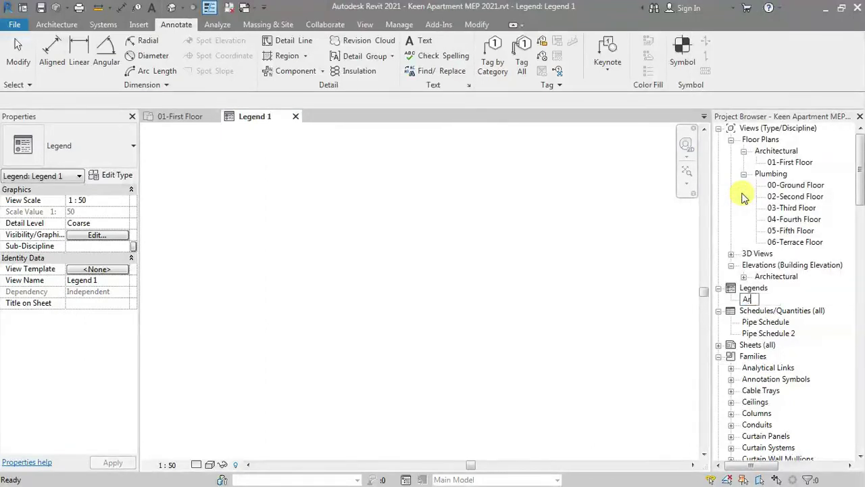
text(ch Legend)
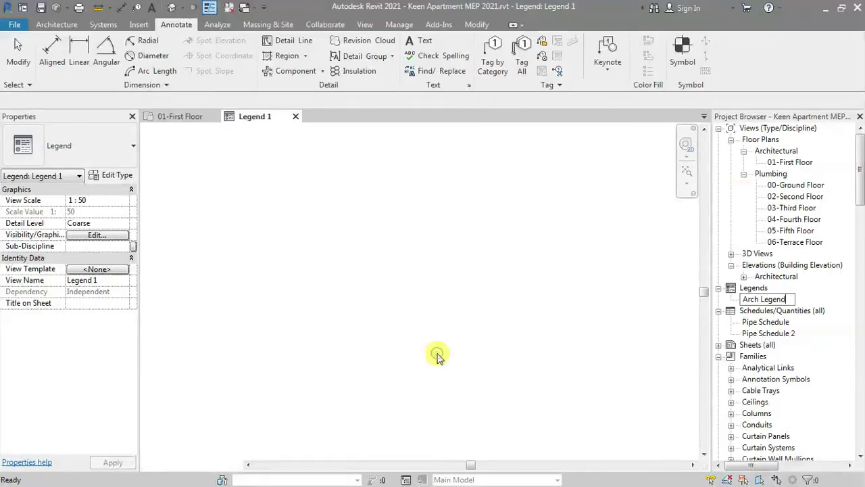
key(Return)
click(311, 141)
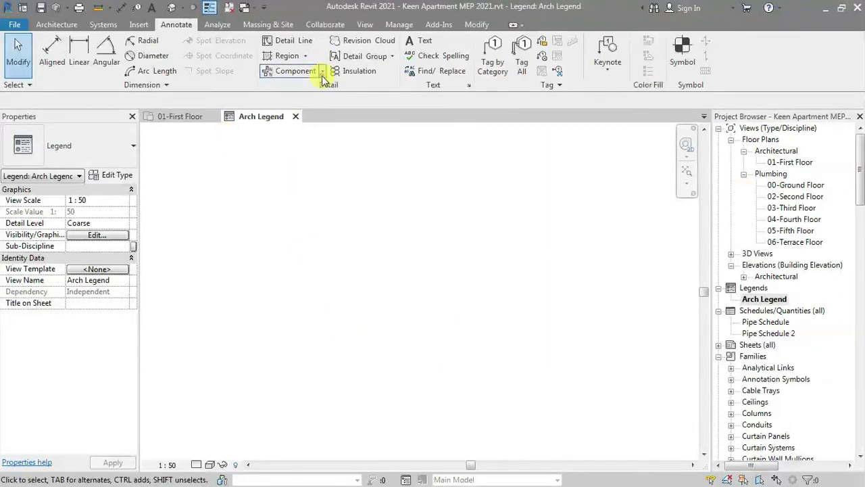
Place a Hot-Water-Heater : Electric legend component near the upper left of Arch Legend.
click(323, 73)
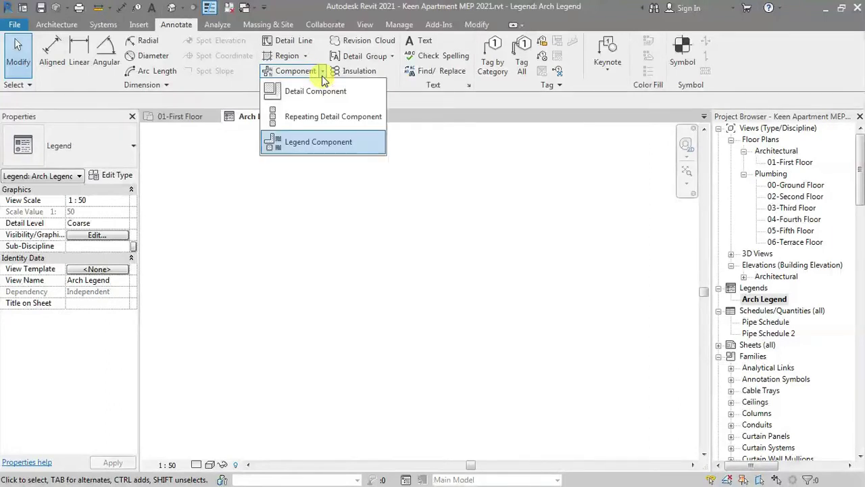
click(299, 146)
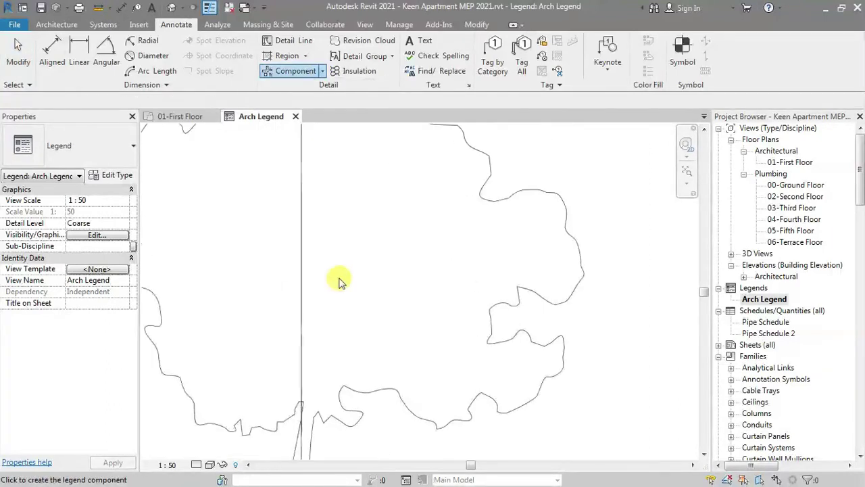
click(166, 101)
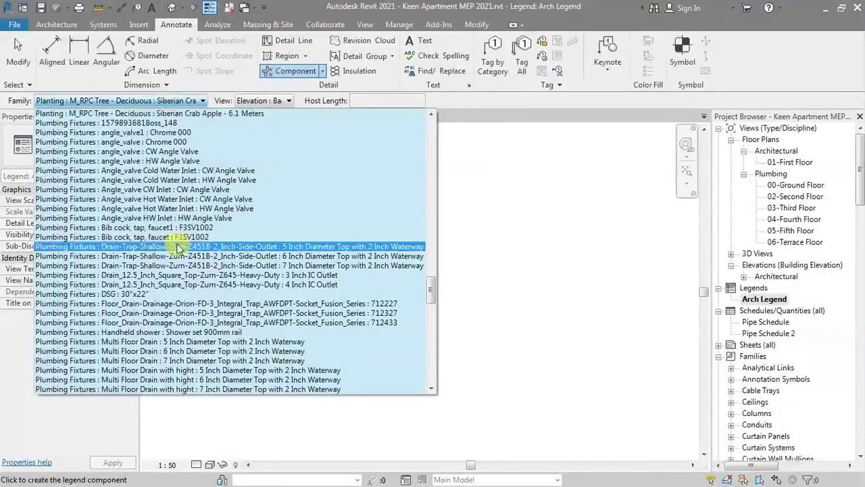
scroll(182, 347, up, 5)
scroll(183, 338, up, 5)
scroll(186, 324, up, 5)
scroll(189, 311, up, 5)
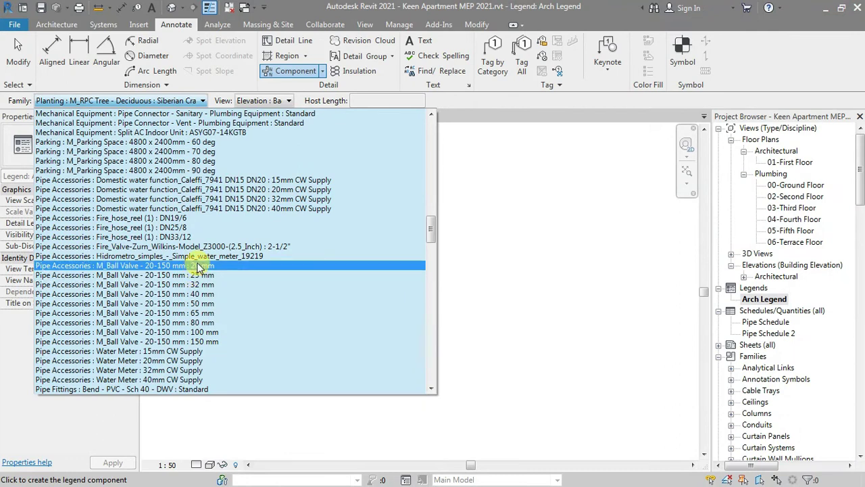
scroll(201, 268, up, 3)
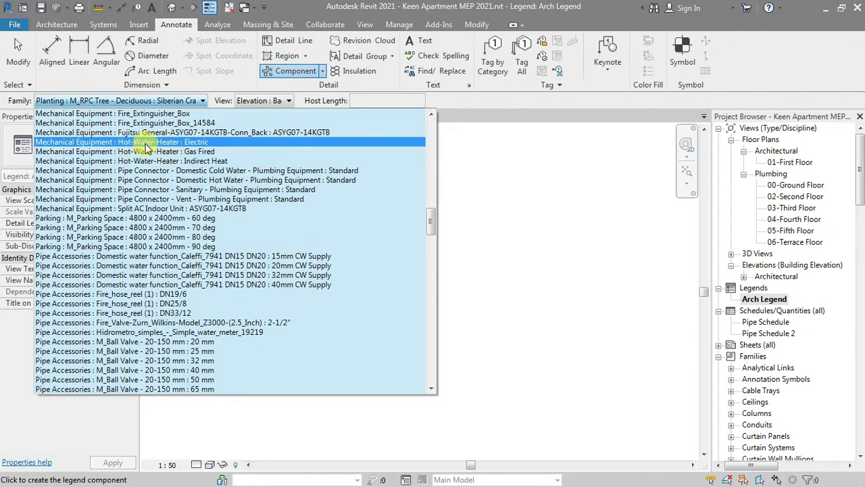
click(144, 143)
click(285, 218)
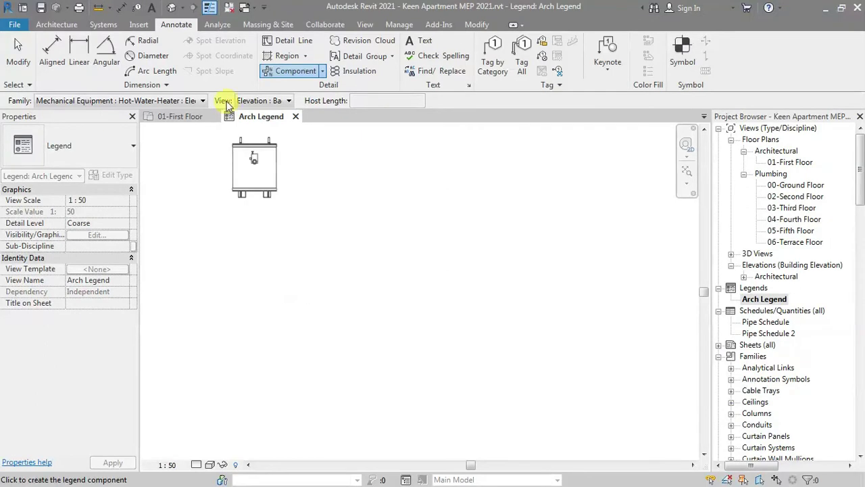
click(117, 100)
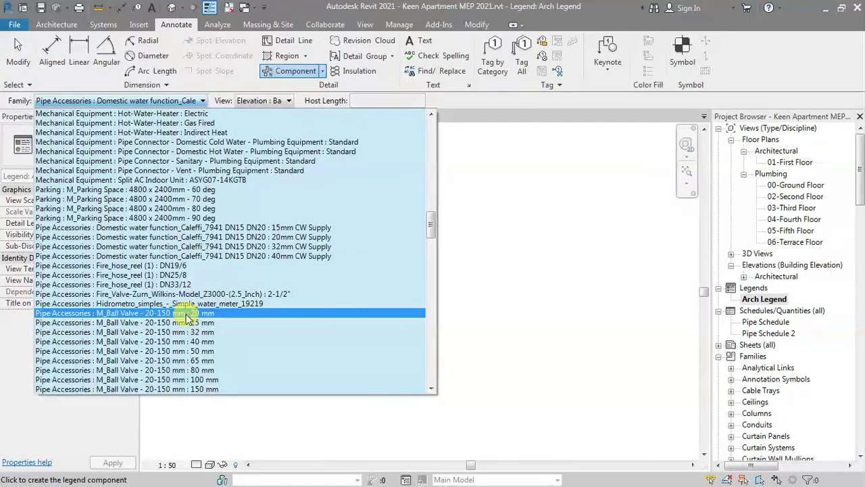
Place a Rectangular Column : 5' COLUMN 4 legend component in plan near the top.
scroll(186, 318, up, 5)
scroll(179, 291, up, 15)
scroll(176, 270, up, 10)
scroll(173, 252, up, 10)
scroll(172, 252, up, 3)
scroll(166, 230, up, 3)
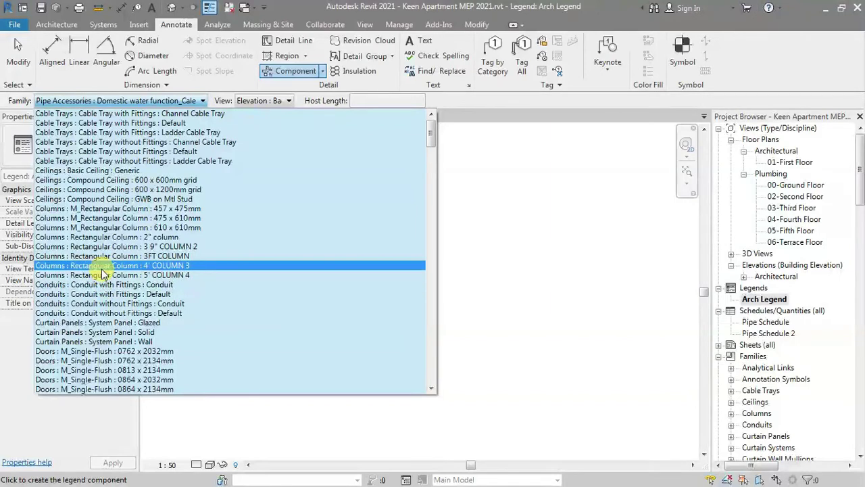
click(97, 275)
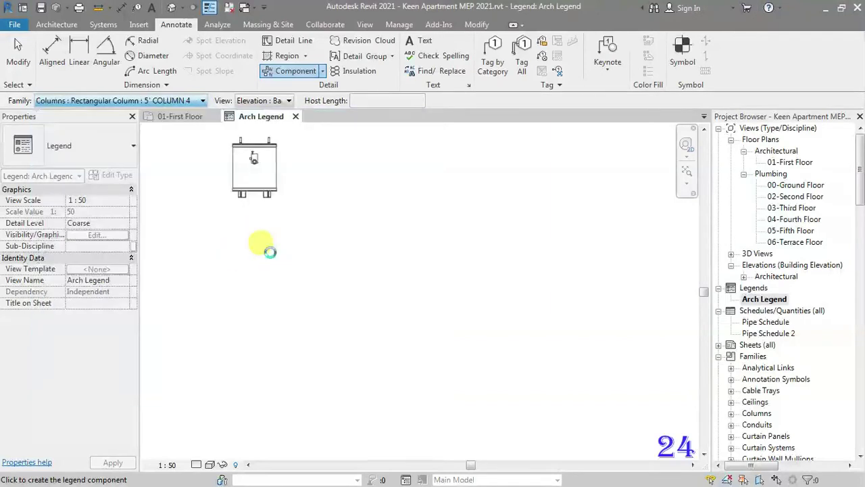
click(274, 272)
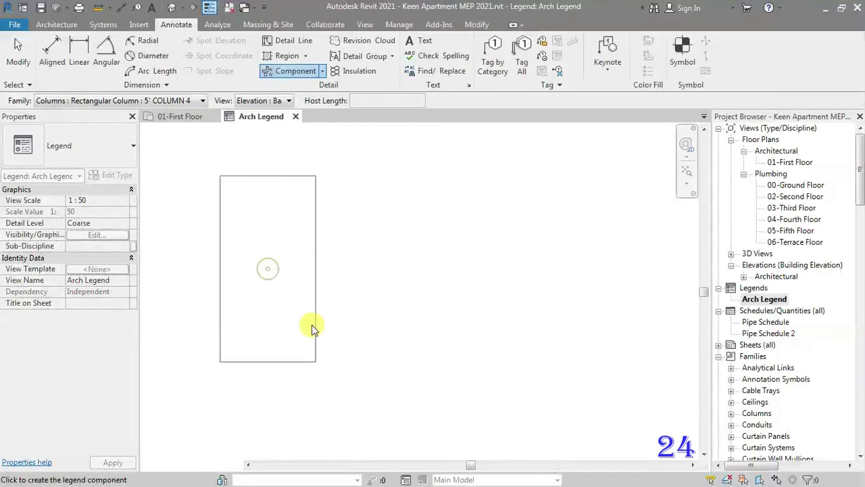
click(202, 100)
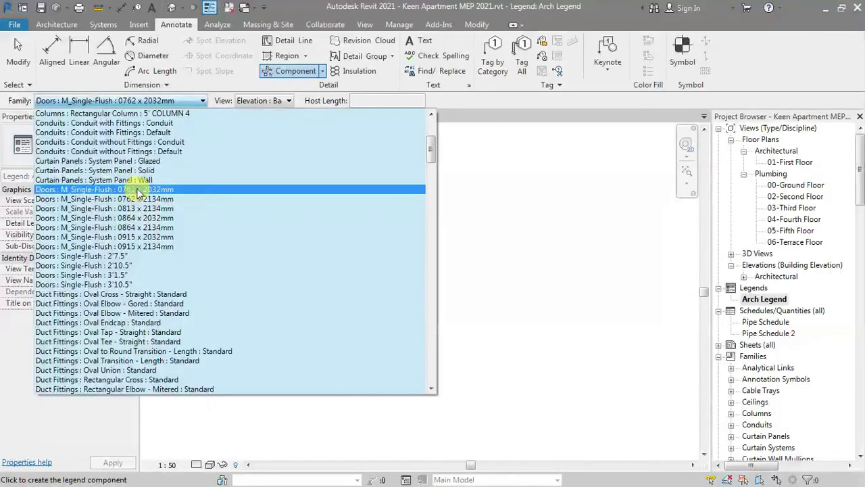
Choose the Doors : Single-Flush : 2'7.5" legend component shown as Floor Plan.
scroll(120, 303, down, 1)
scroll(92, 239, down, 2)
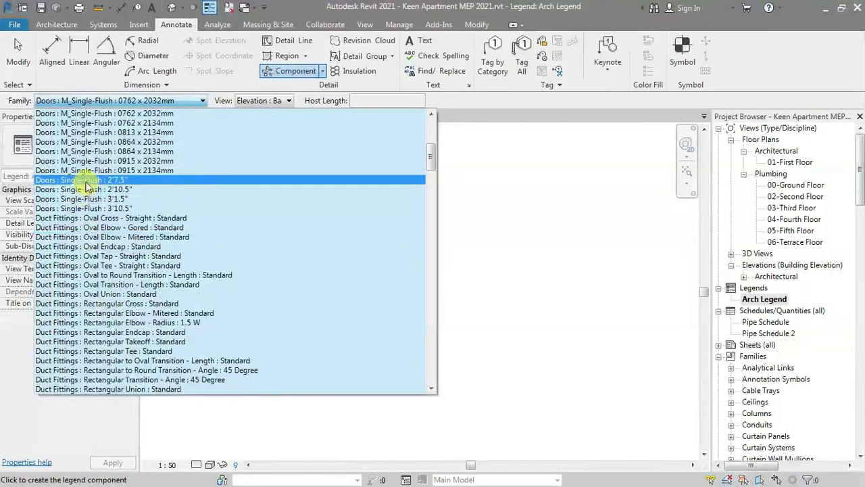
click(84, 180)
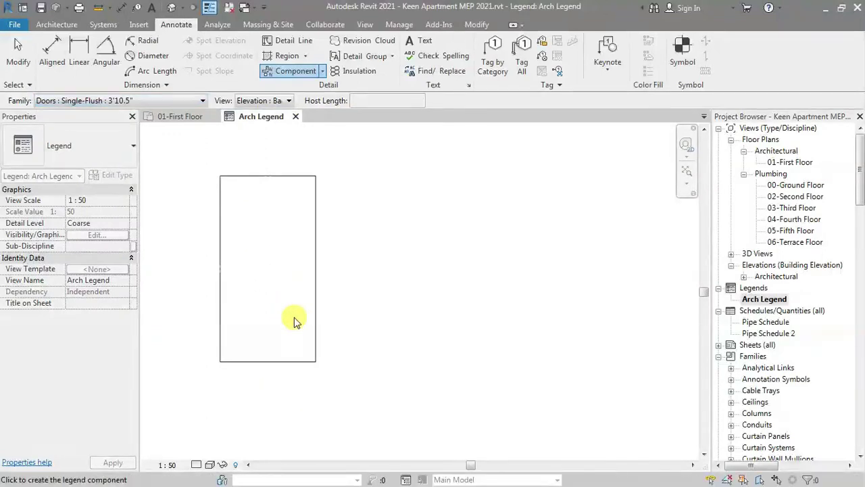
scroll(294, 317, down, 3)
scroll(279, 332, down, 1)
scroll(279, 332, down, 1)
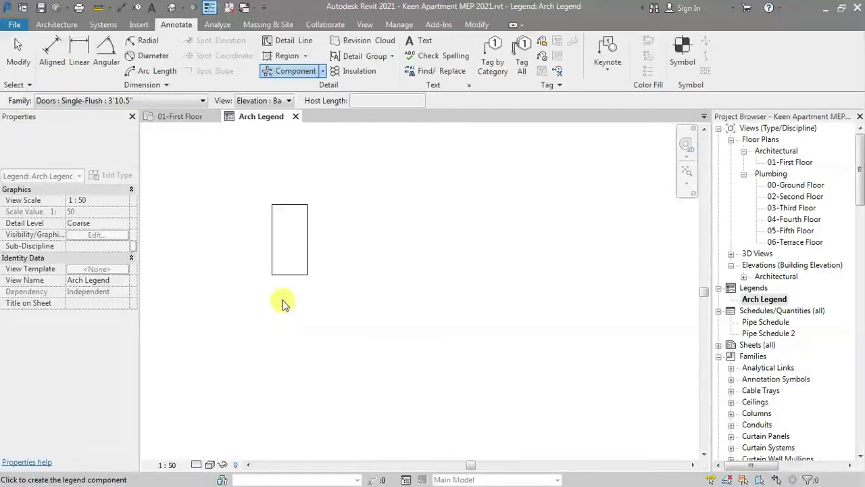
scroll(282, 332, down, 1)
click(262, 101)
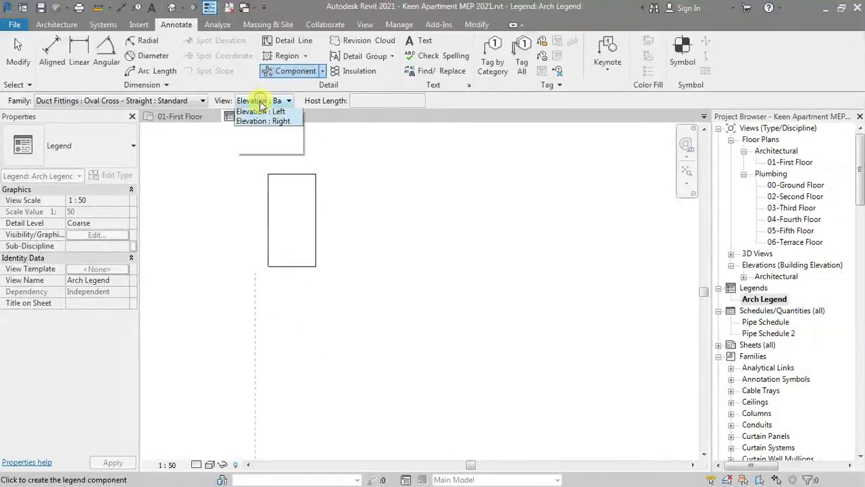
click(253, 113)
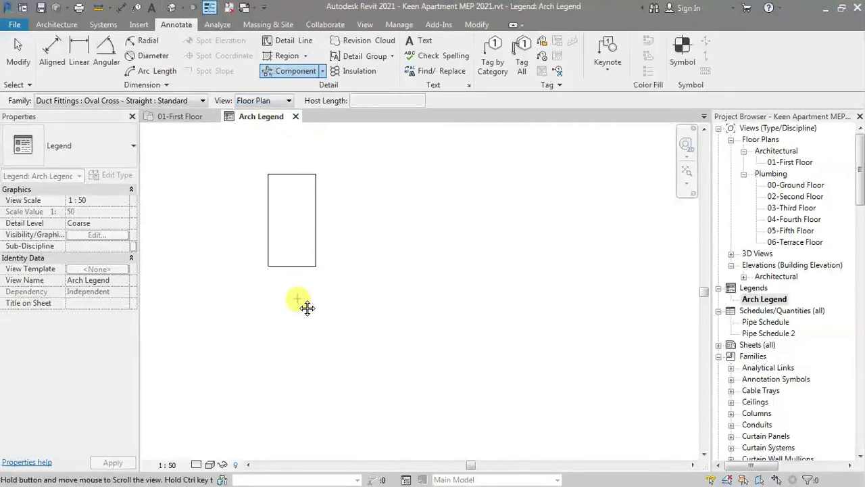
Place the Single-Flush 2'7.5" door plan symbol below the column.
scroll(302, 302, up, 2)
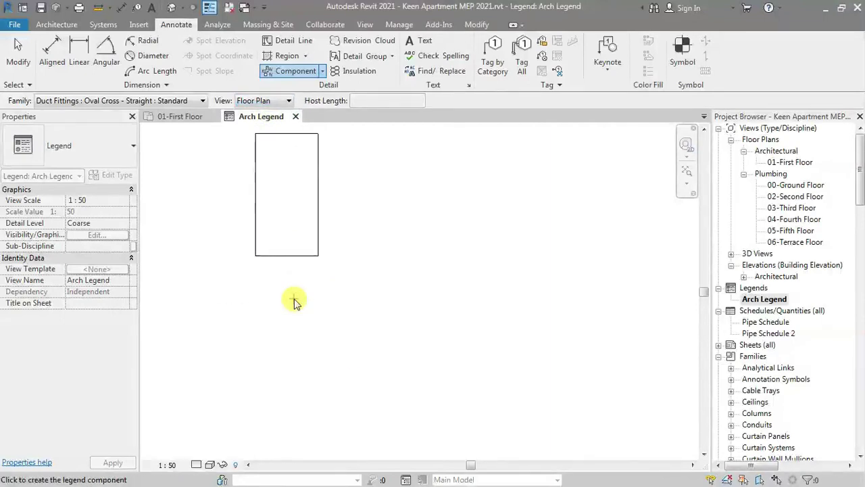
click(125, 100)
scroll(99, 191, up, 1)
scroll(102, 189, up, 3)
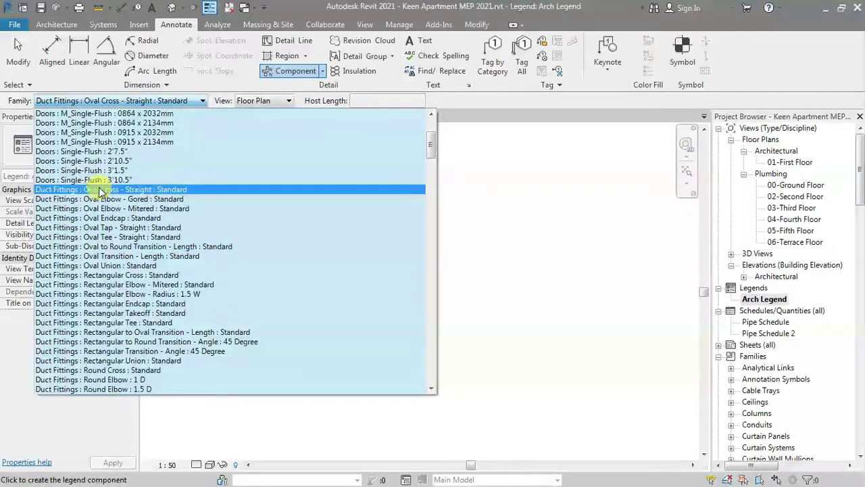
scroll(114, 203, up, 4)
click(121, 306)
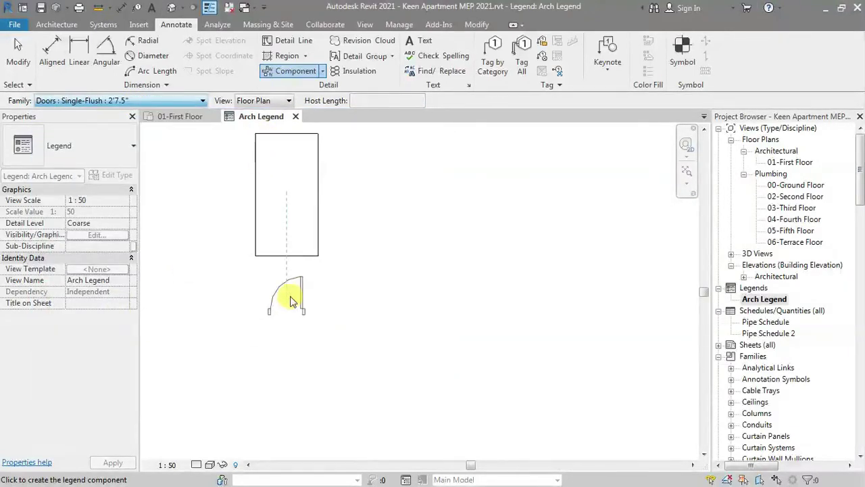
click(298, 306)
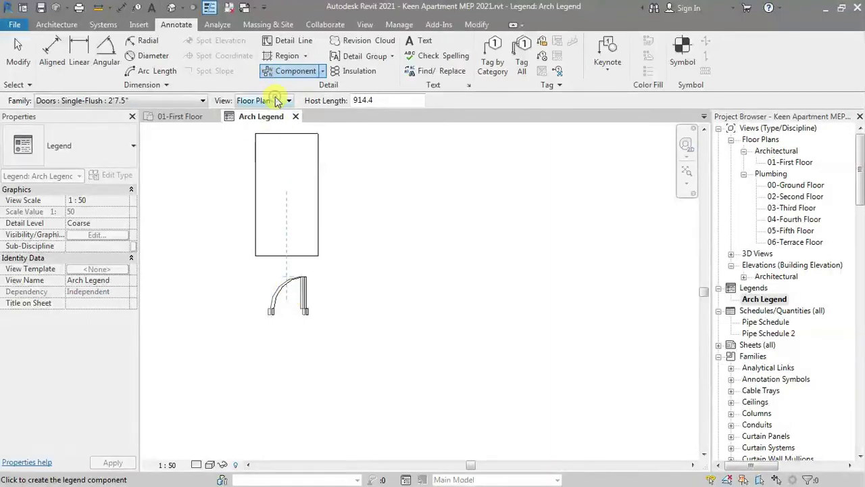
Place the same door in Front elevation below its plan symbol.
click(277, 100)
click(264, 122)
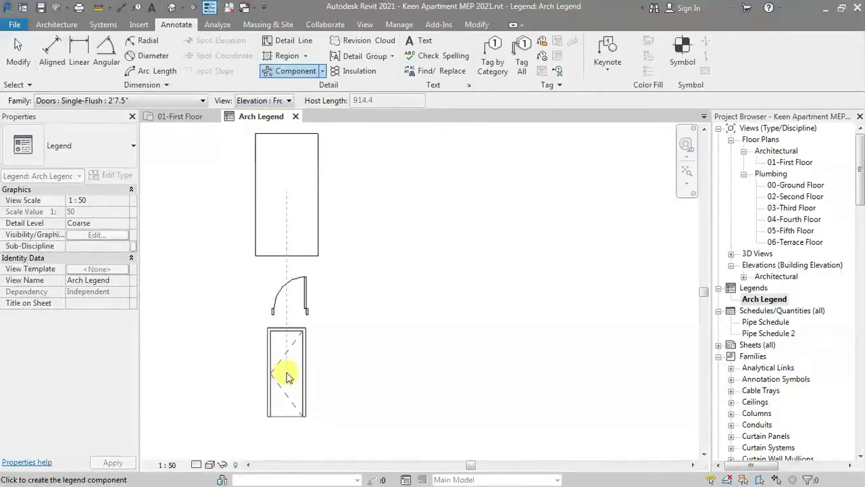
click(286, 377)
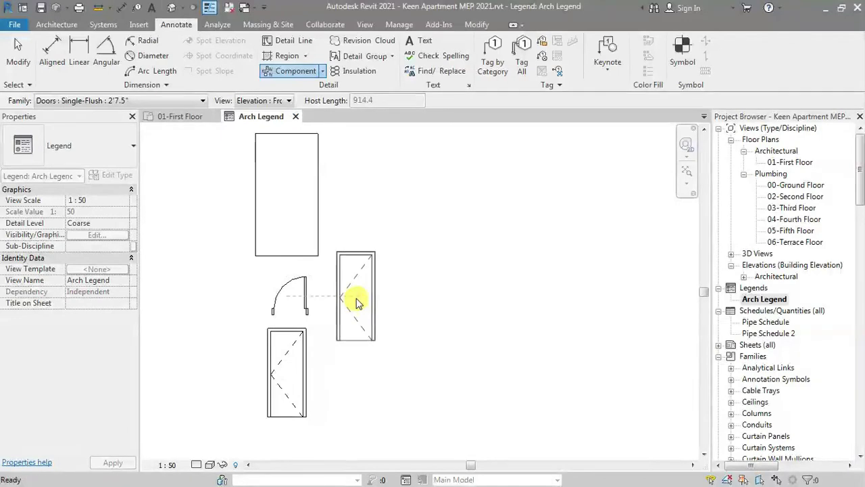
key(Escape)
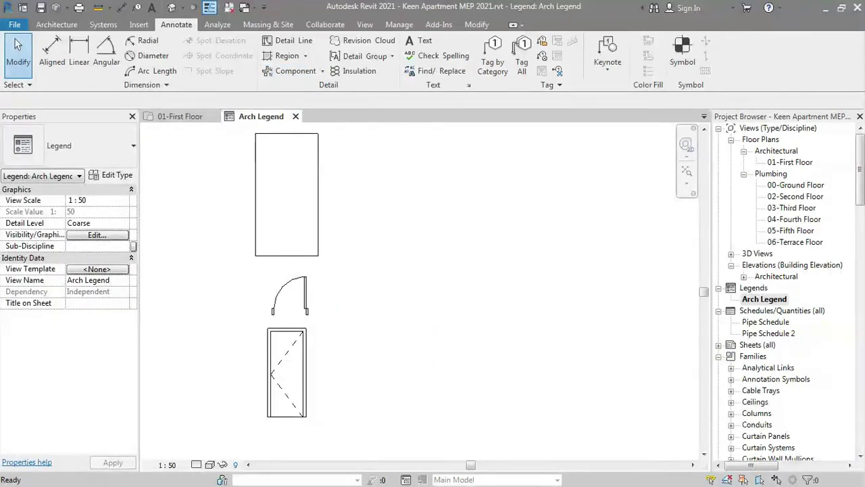
click(428, 41)
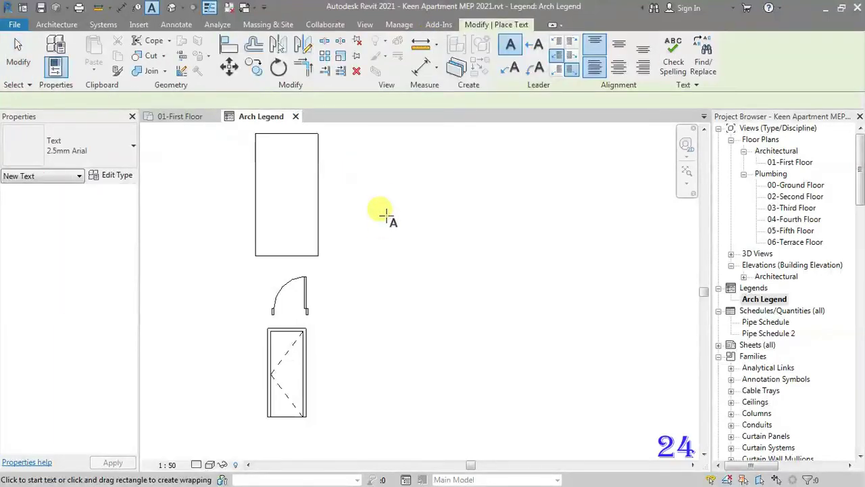
Add text notes 'Column', 'Door (Plan View)' and 'Door (Front View)' beside the matching symbols.
click(363, 175)
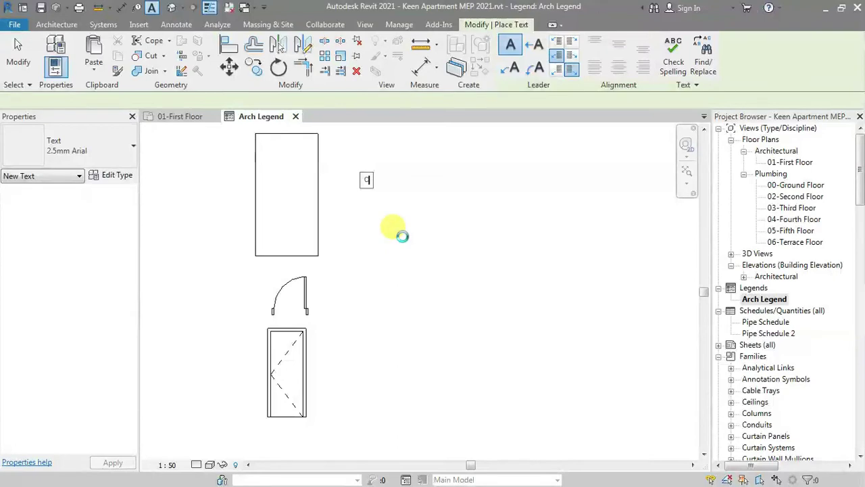
text(Co)
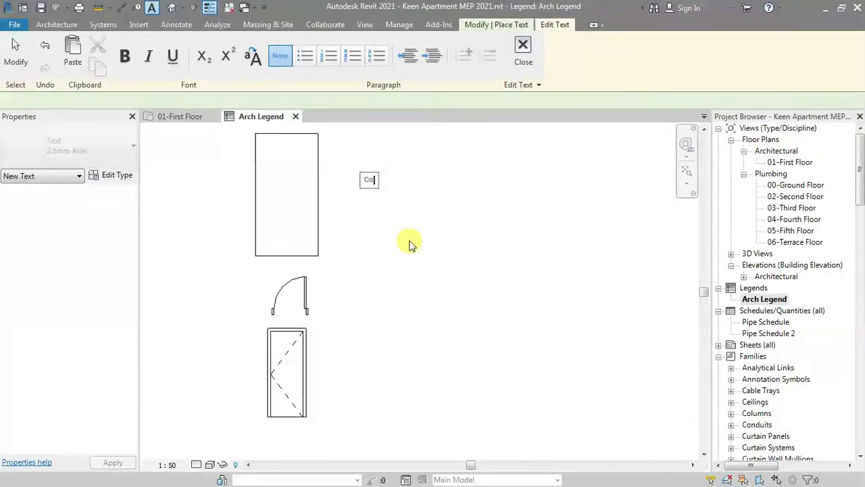
text(lumn)
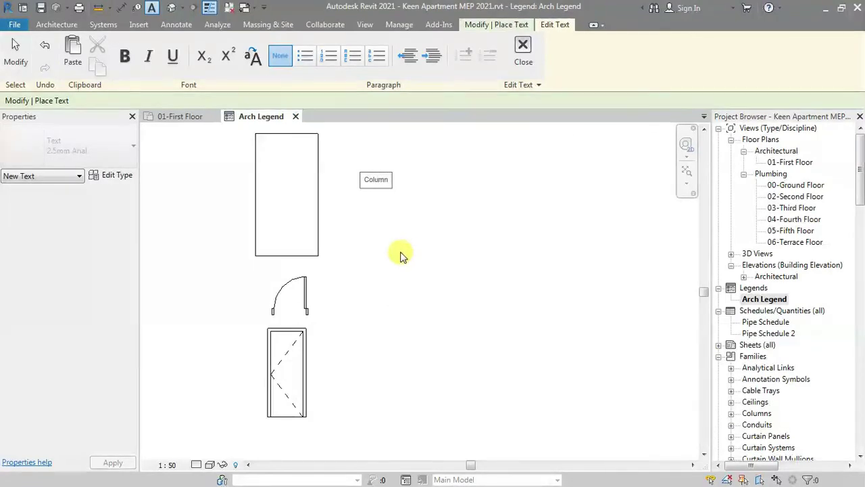
click(401, 253)
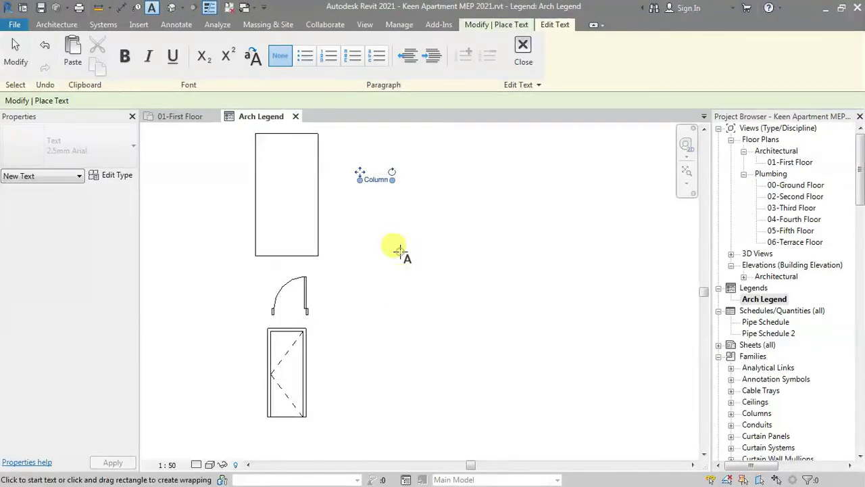
click(347, 292)
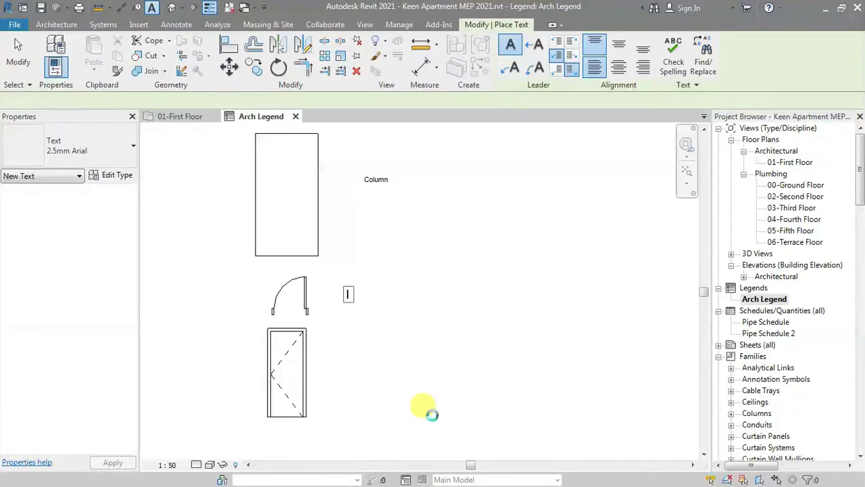
text(Door)
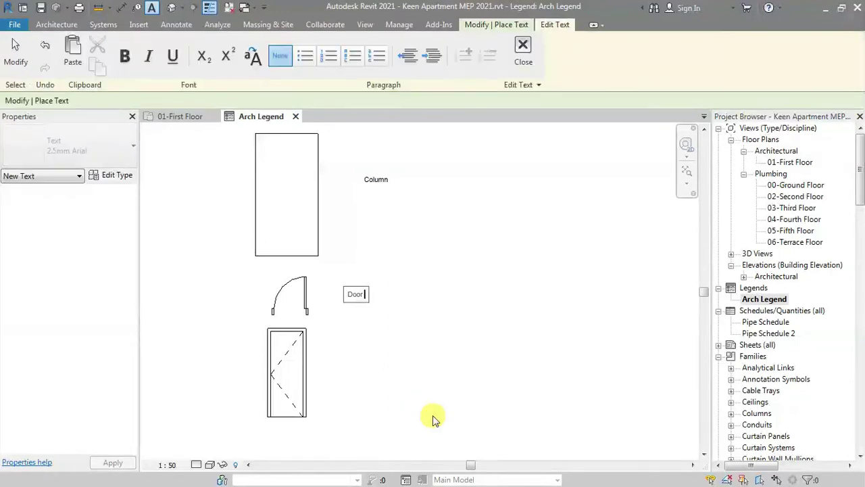
text( (Plan View)
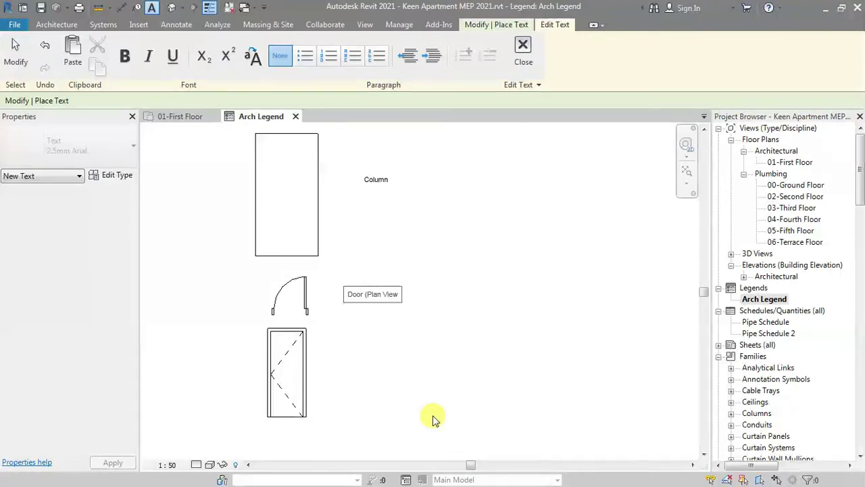
click(319, 380)
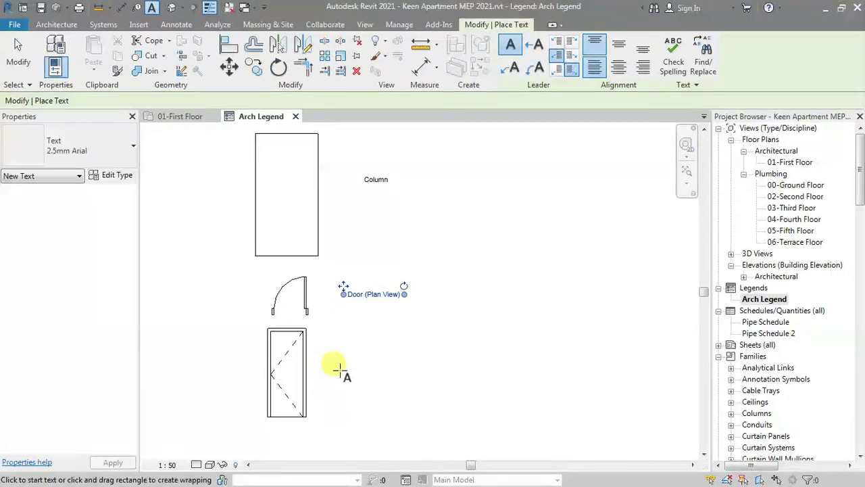
click(338, 364)
text(Door (Front View)
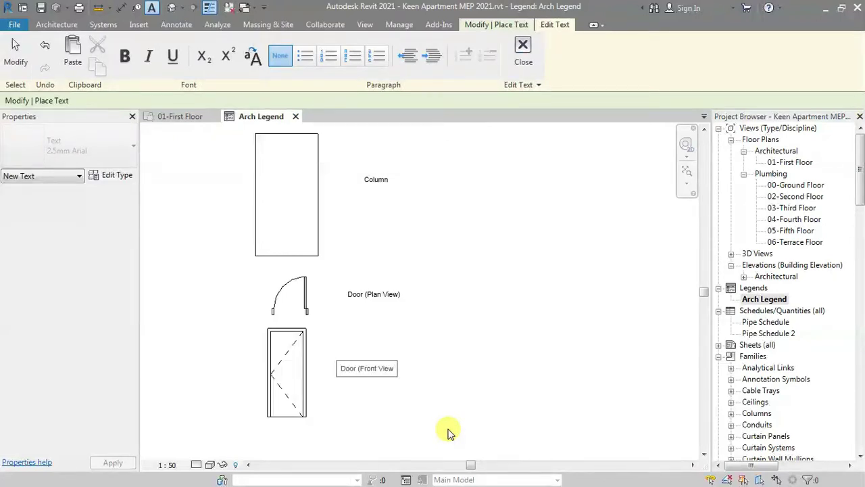
text())
click(446, 430)
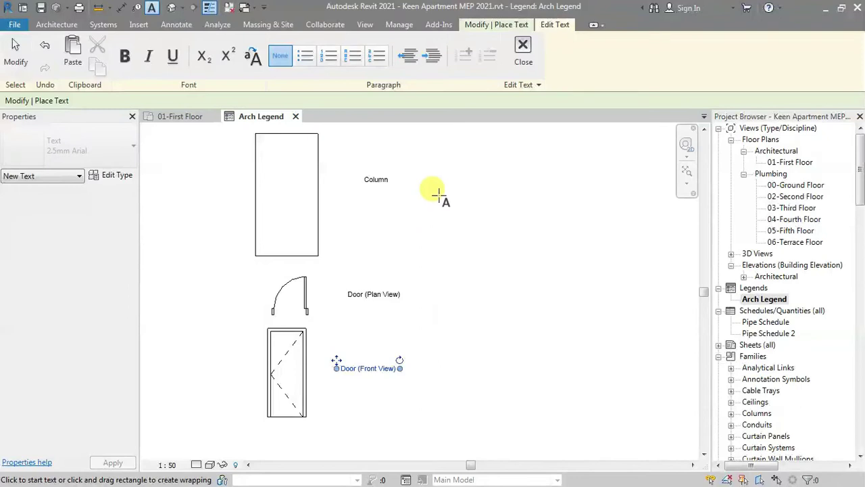
scroll(411, 228, down, 2)
scroll(411, 228, down, 1)
scroll(362, 180, down, 1)
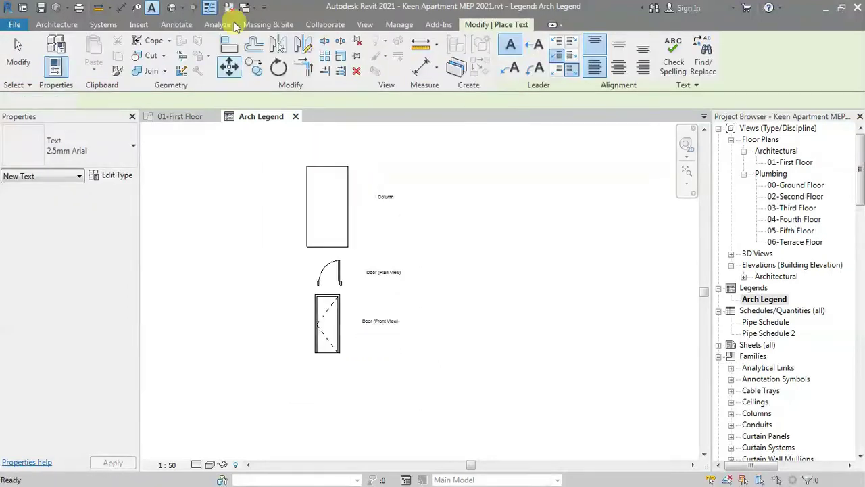
Draw a rectangular detail-line border, about 5000 by 8200, around the labelled symbols.
key(Escape)
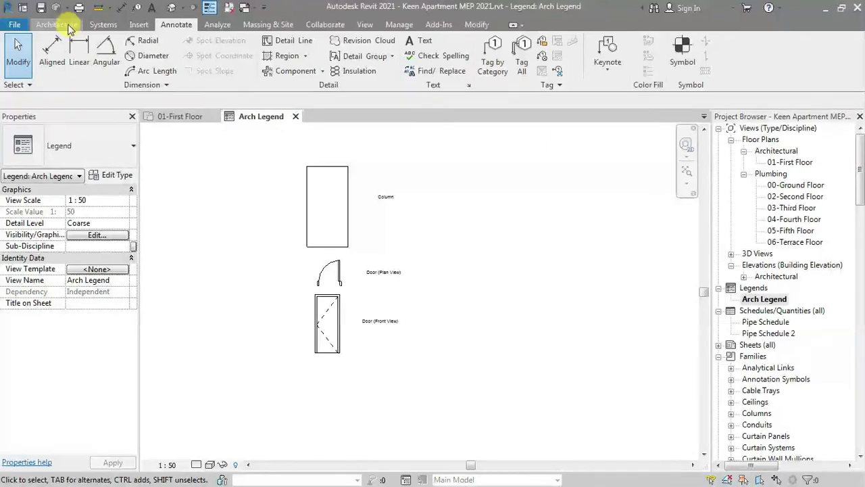
click(297, 44)
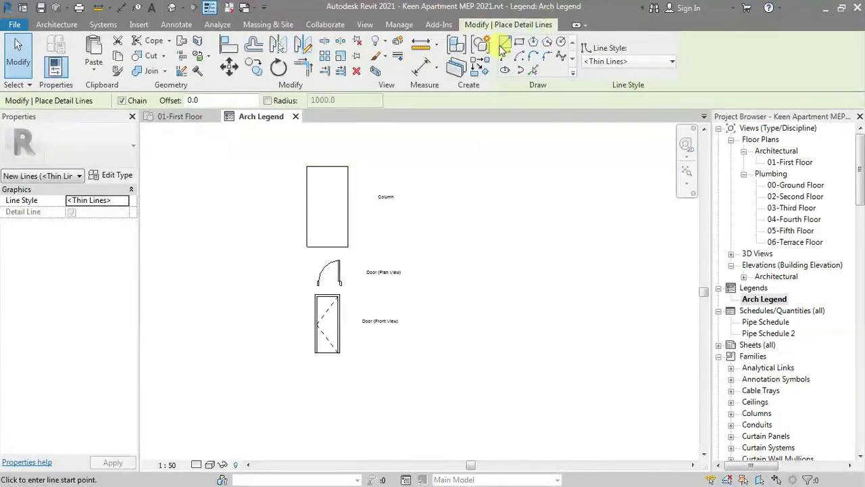
click(505, 41)
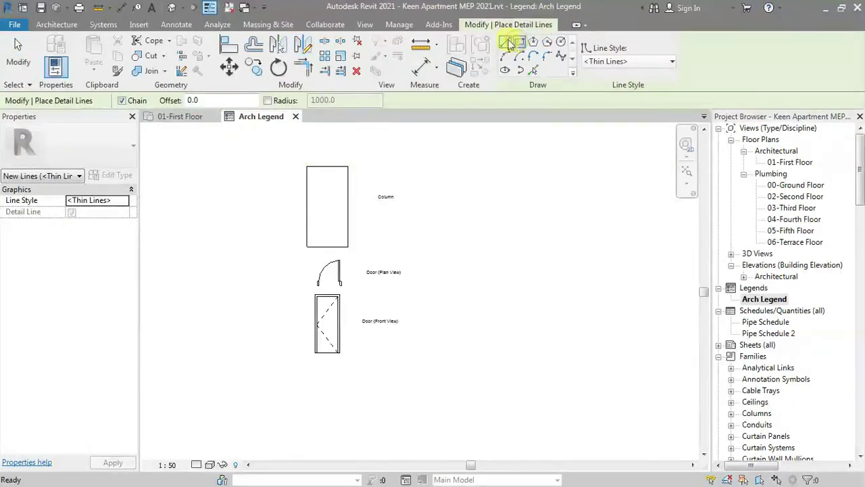
click(284, 151)
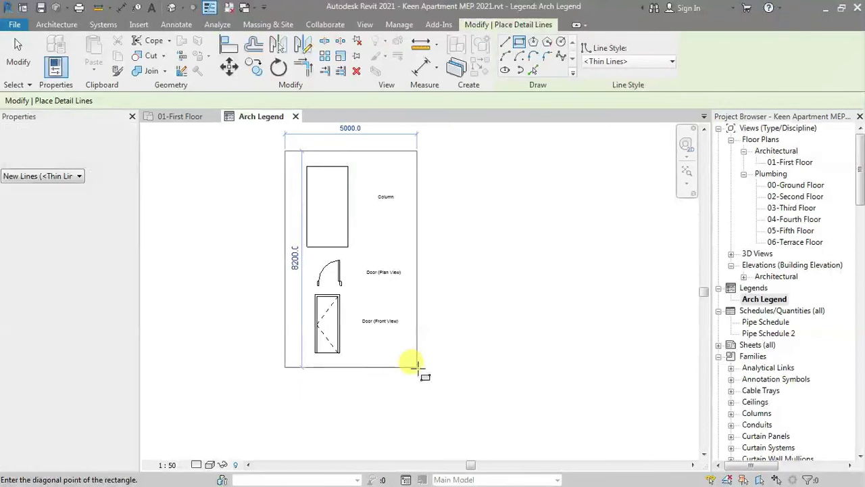
click(417, 367)
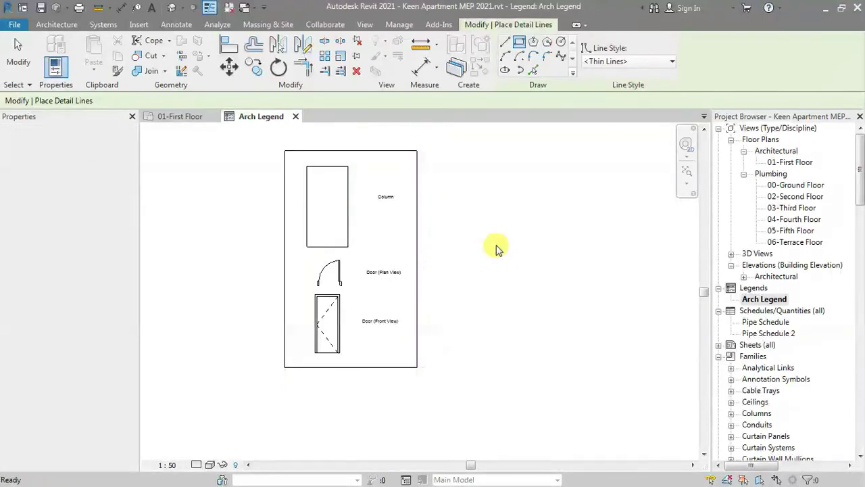
key(Escape)
key(Escape)
key(Escape)
middle_drag(448, 309, 457, 334)
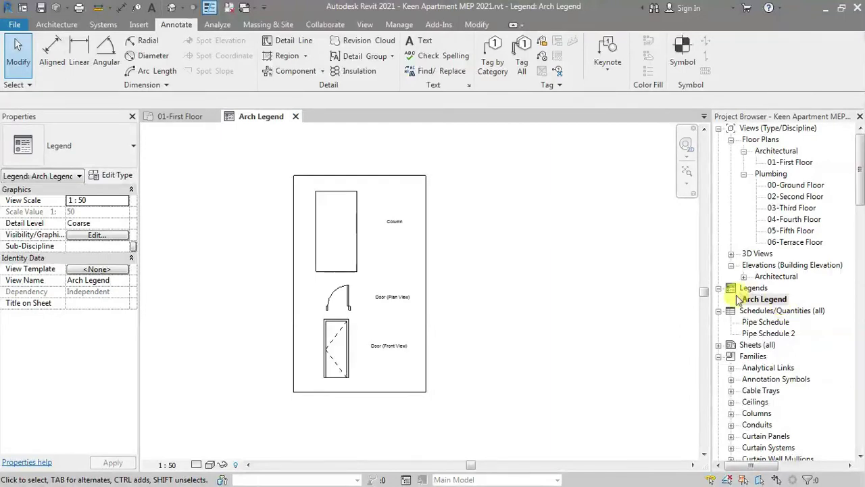
click(717, 345)
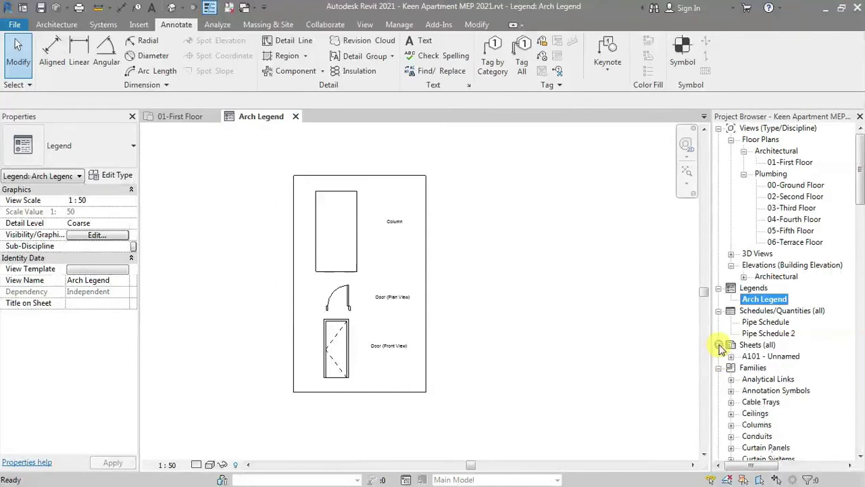
Open sheet A101 and place the Arch Legend viewport beside the title block.
click(753, 356)
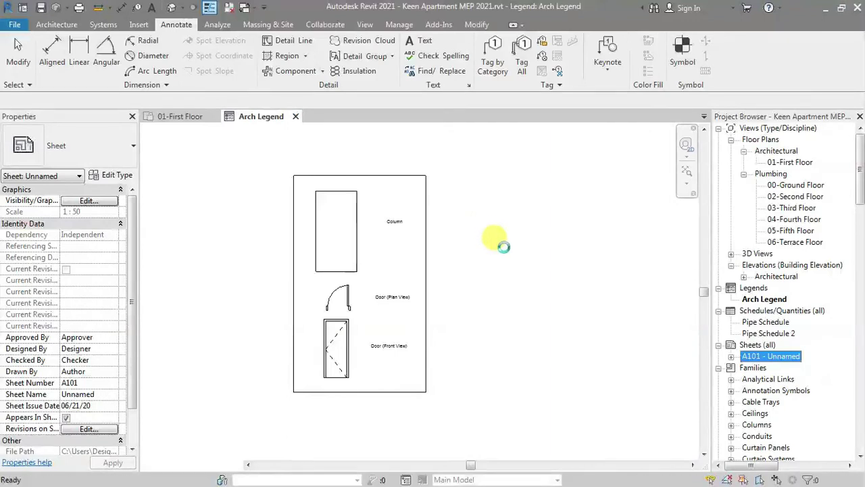
click(762, 299)
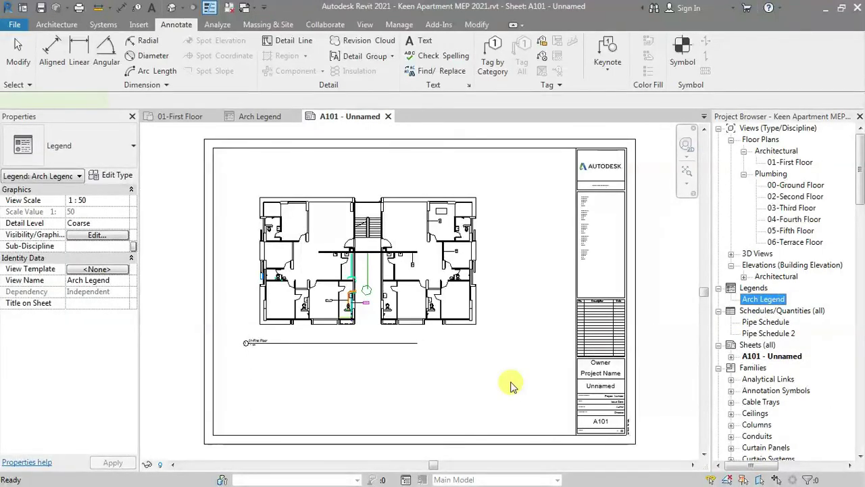
drag(510, 385, 510, 385)
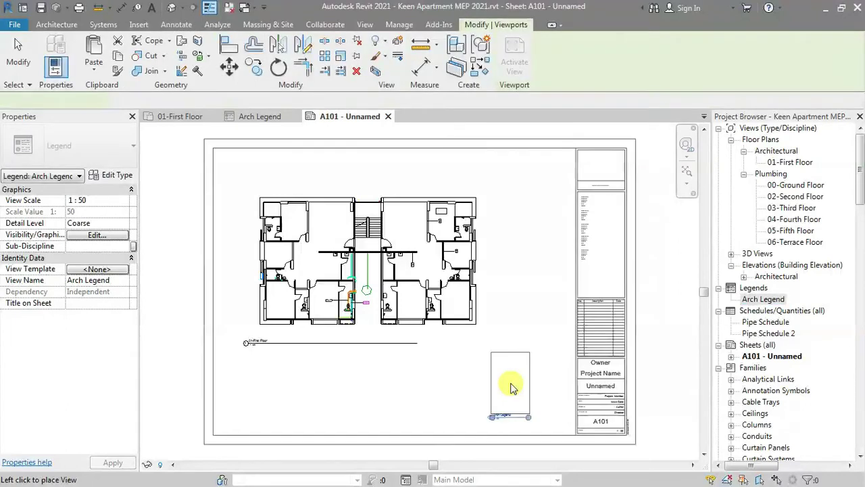
click(510, 386)
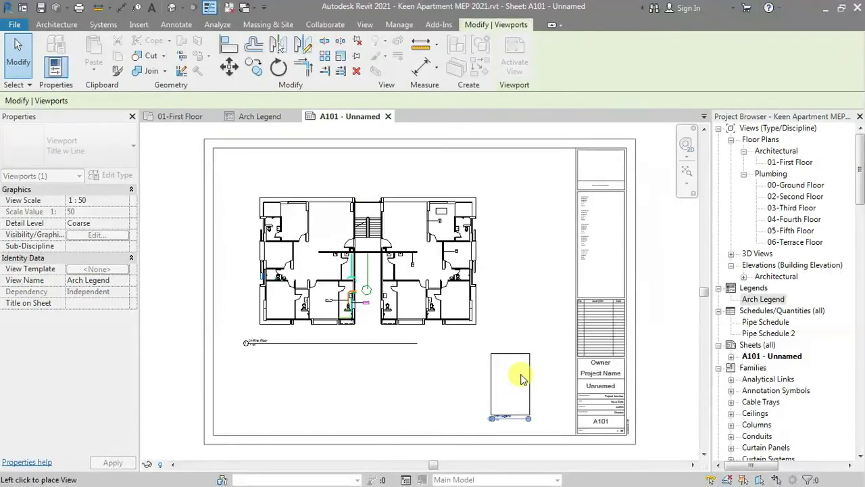
click(554, 414)
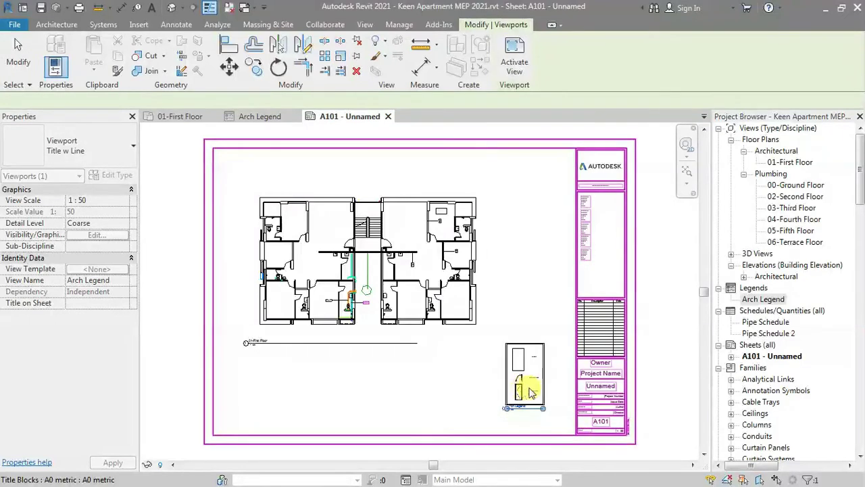
scroll(530, 381, up, 5)
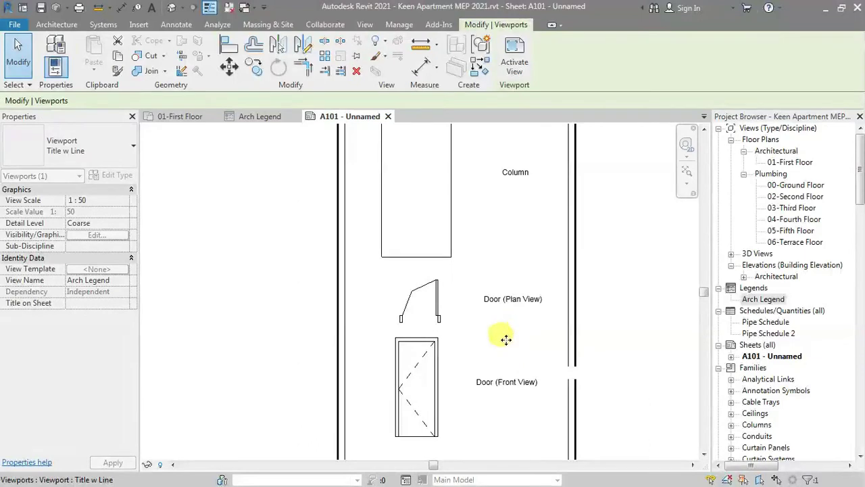
scroll(506, 339, down, 3)
Activate the legend viewport and change its scale to 1:100.
double_click(506, 339)
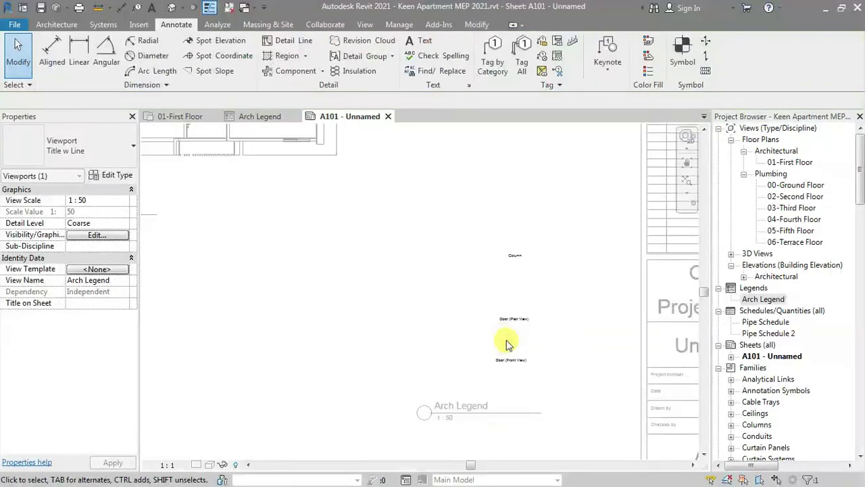
click(181, 467)
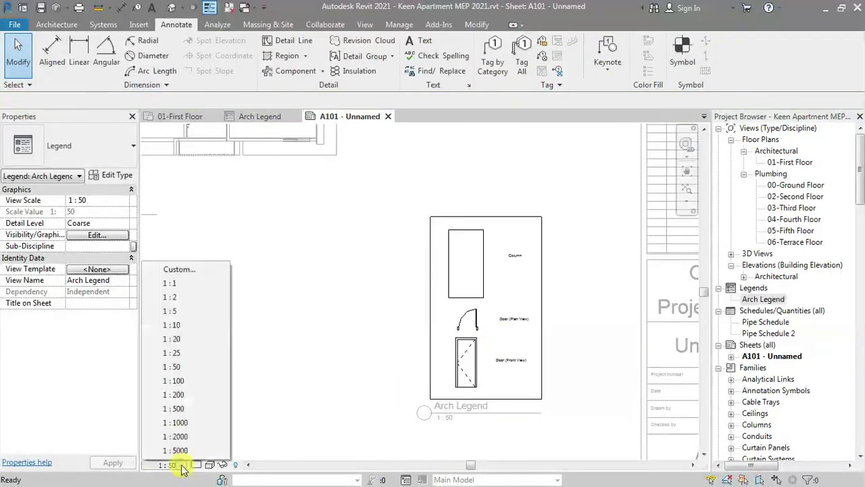
click(187, 390)
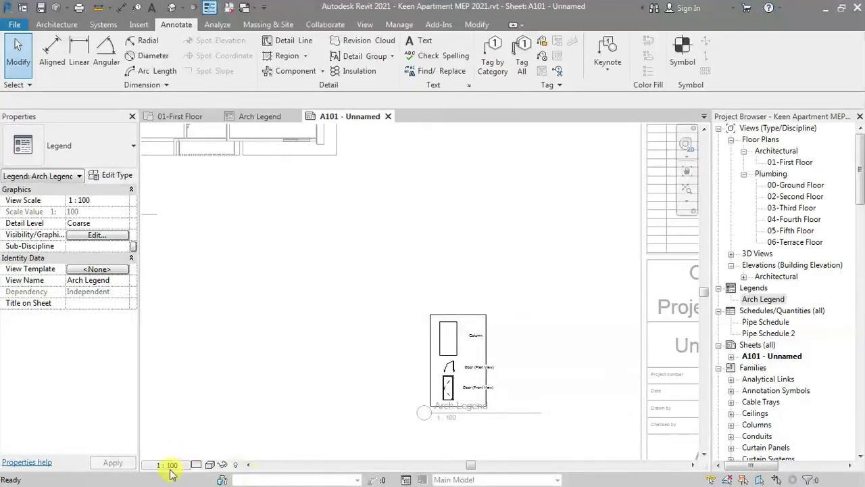
Give the legend viewport a Custom view scale with ratio 75.
click(166, 466)
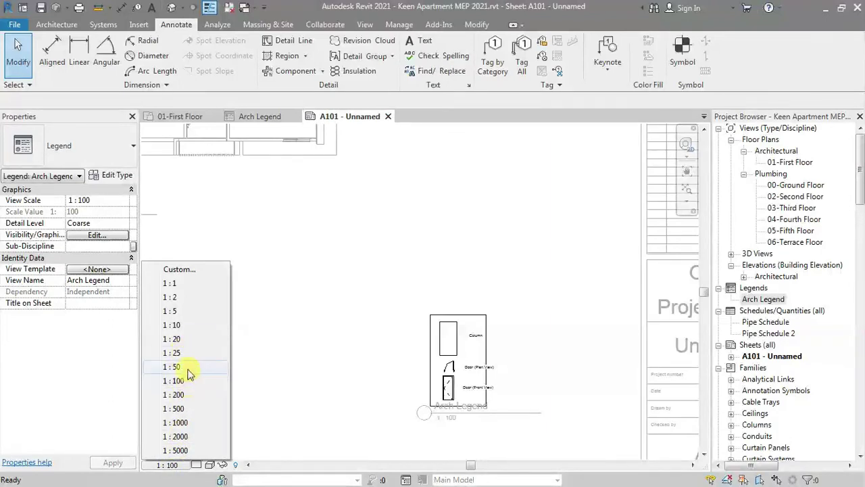
click(169, 271)
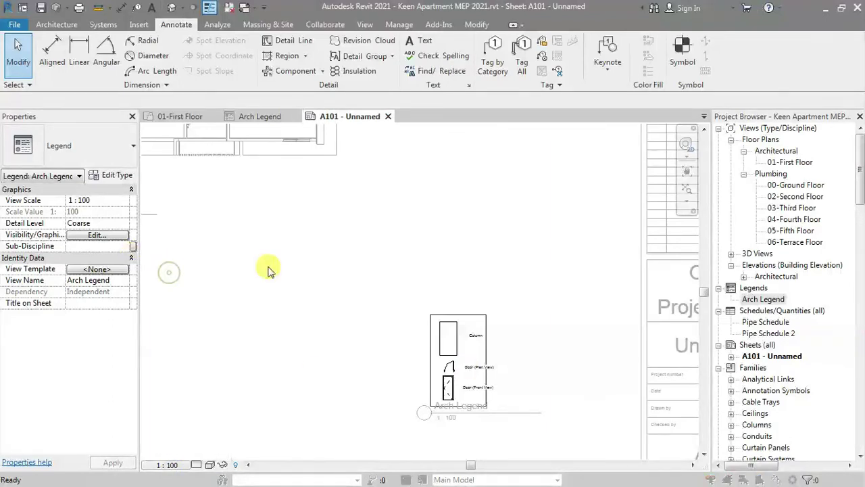
double_click(463, 230)
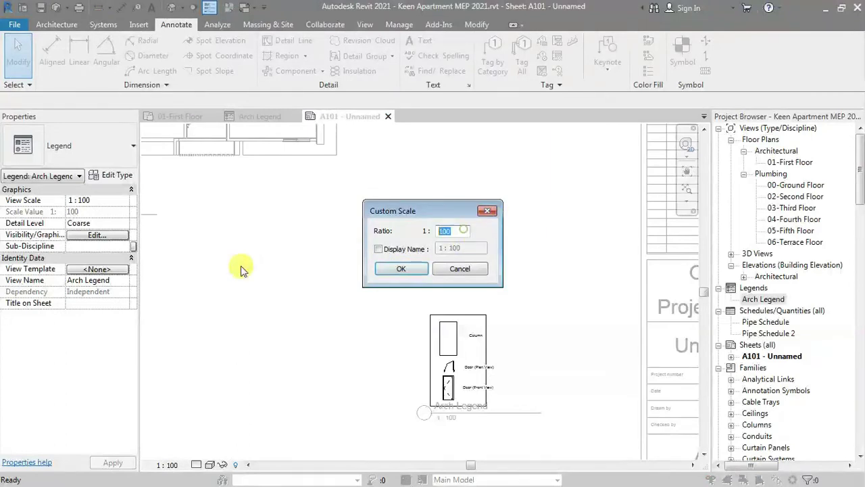
click(401, 268)
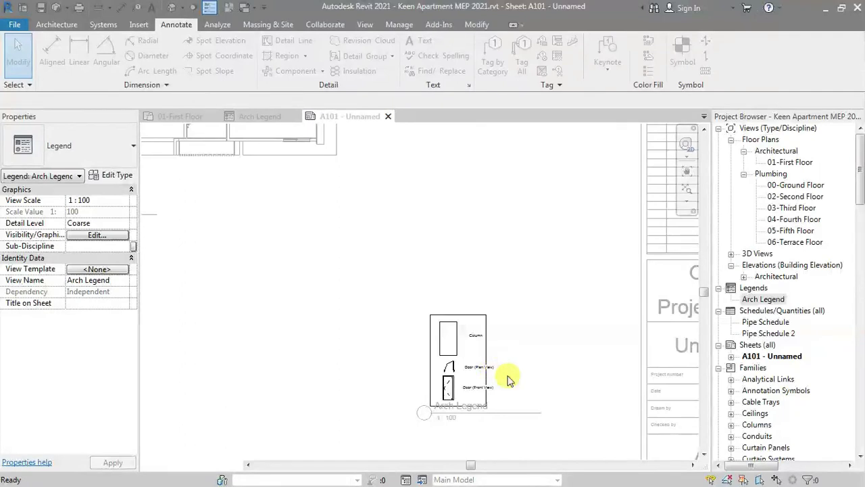
scroll(494, 359, up, 1)
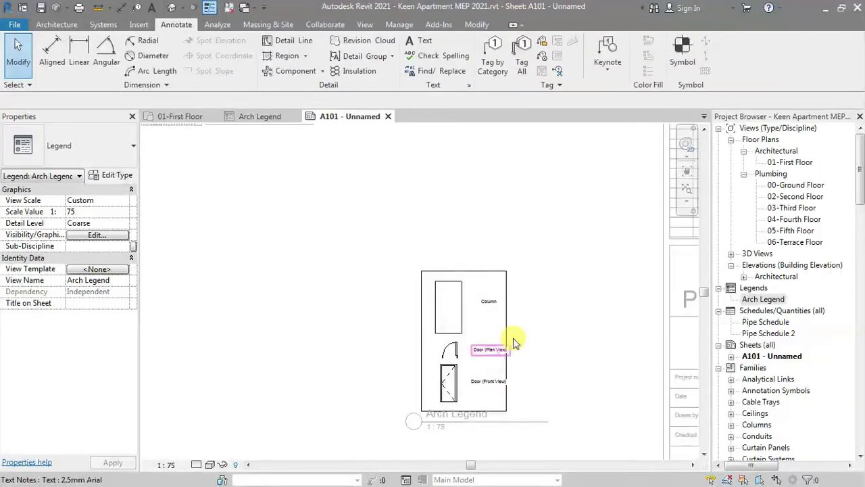
Select the legend border and Column label, checking the text size list without changing it.
click(593, 400)
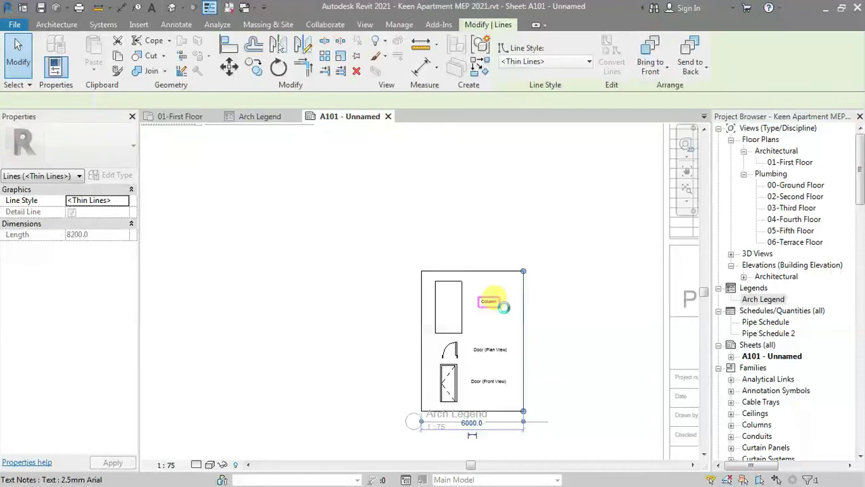
click(488, 304)
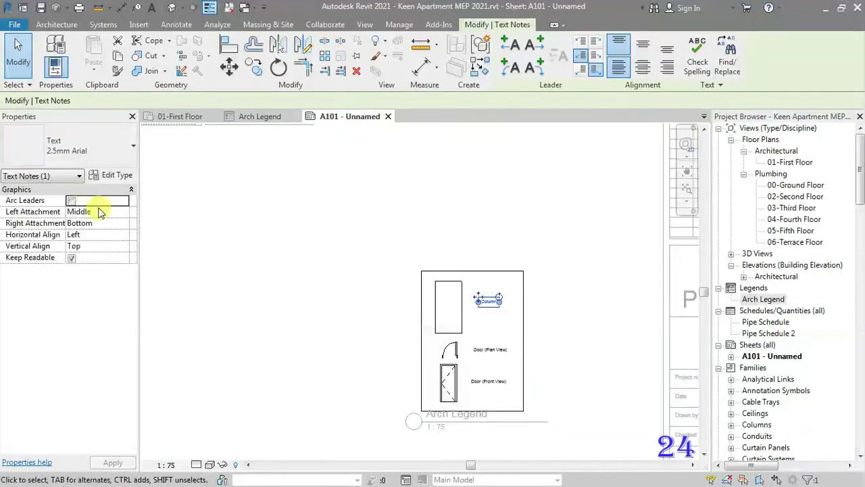
click(82, 149)
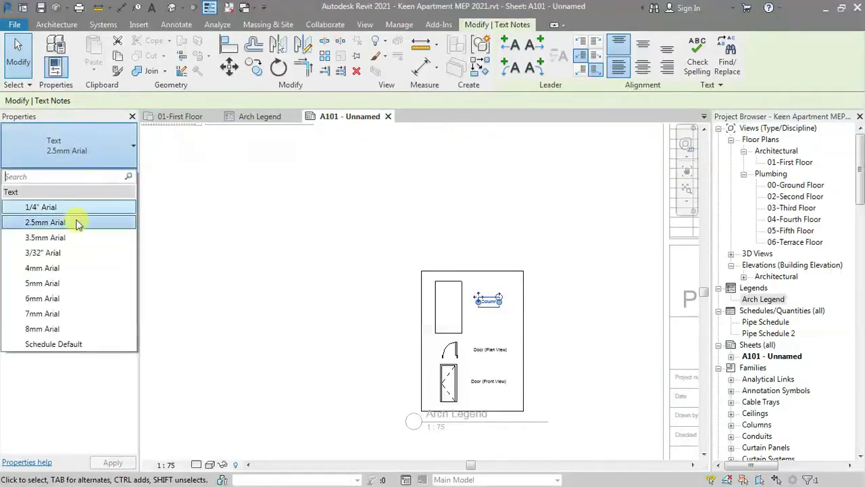
click(616, 379)
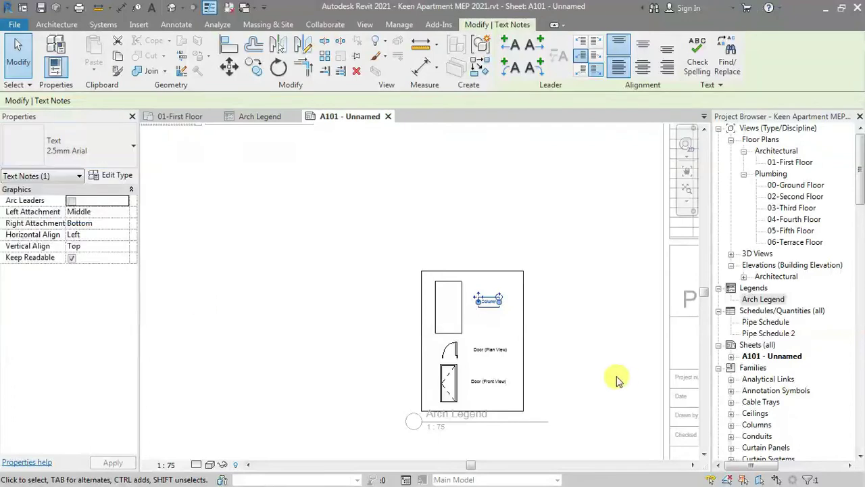
Give both Door labels 3.5mm Arial text, then activate the legend viewport on A101.
click(496, 350)
ctrl+click(497, 382)
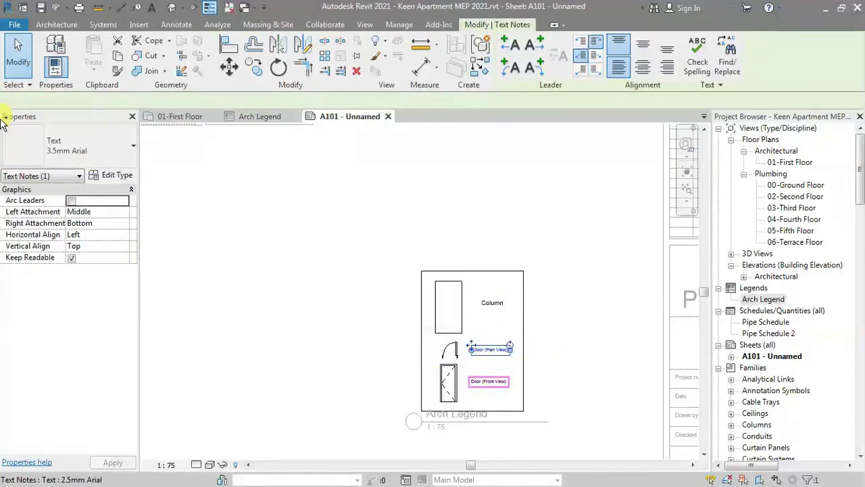
click(75, 154)
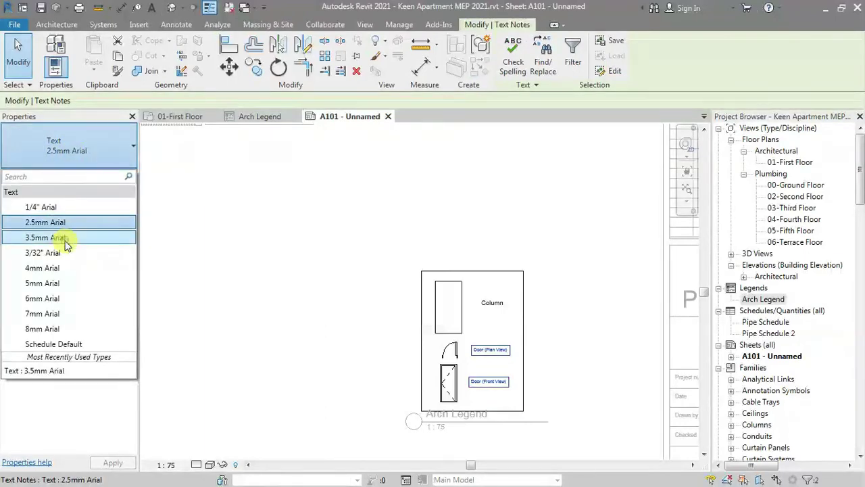
click(65, 243)
click(550, 304)
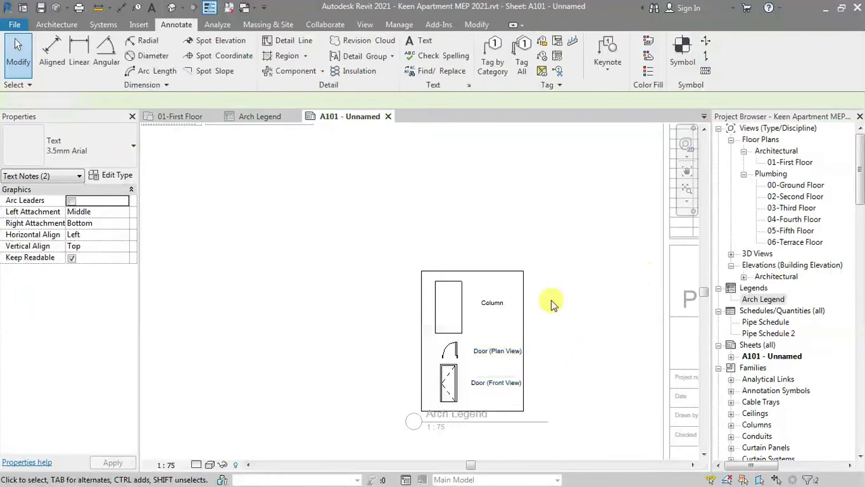
double_click(540, 305)
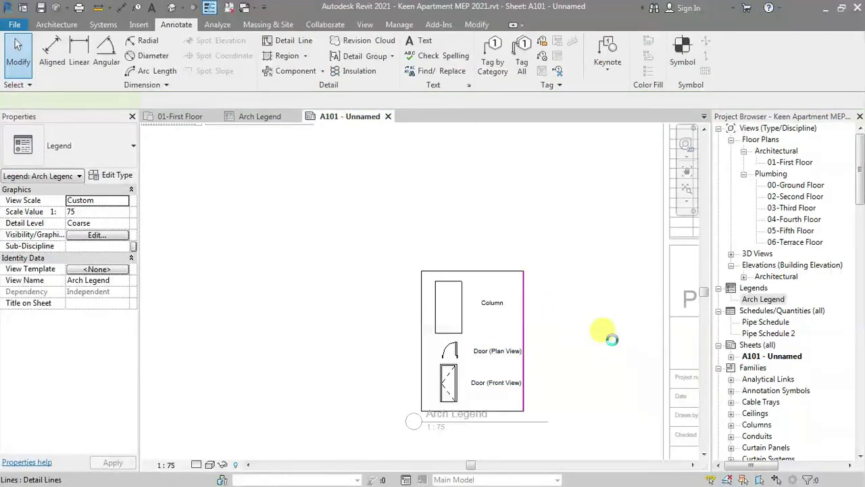
Stretch the legend box's right border line outward, then finish editing inside the legend.
drag(612, 343, 612, 339)
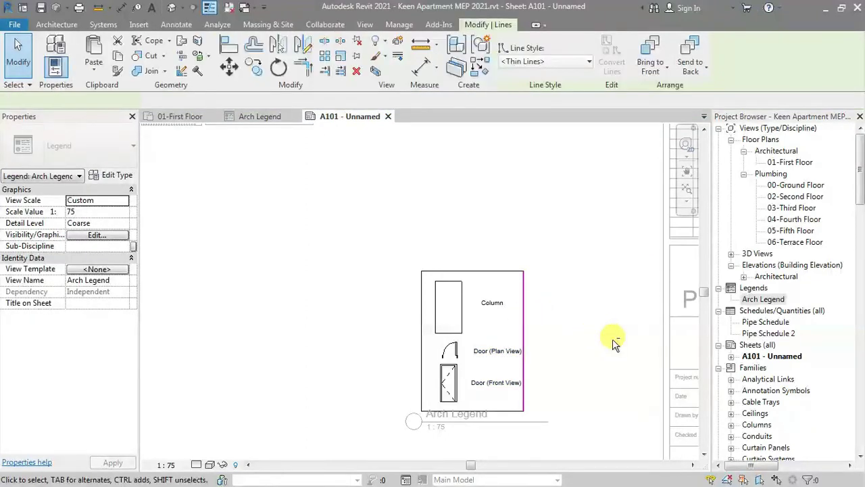
click(575, 314)
scroll(570, 241, down, 5)
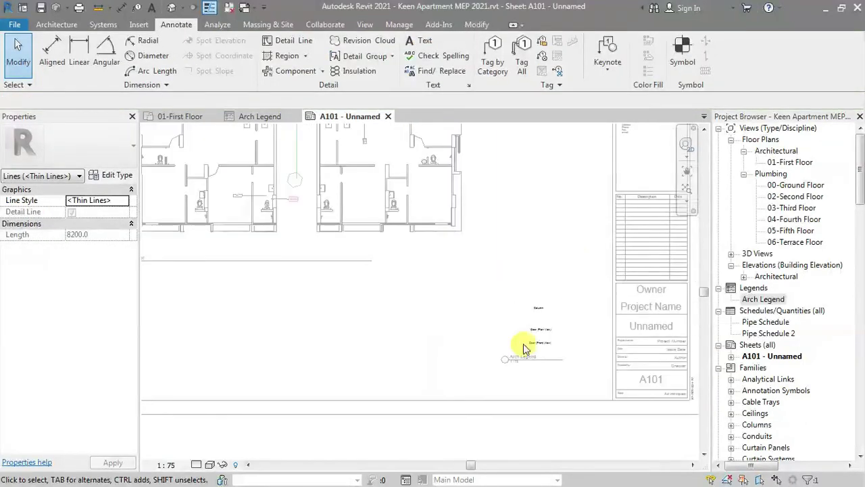
click(525, 348)
Move the Arch Legend viewport higher on sheet A101, beside the floor plan.
click(425, 337)
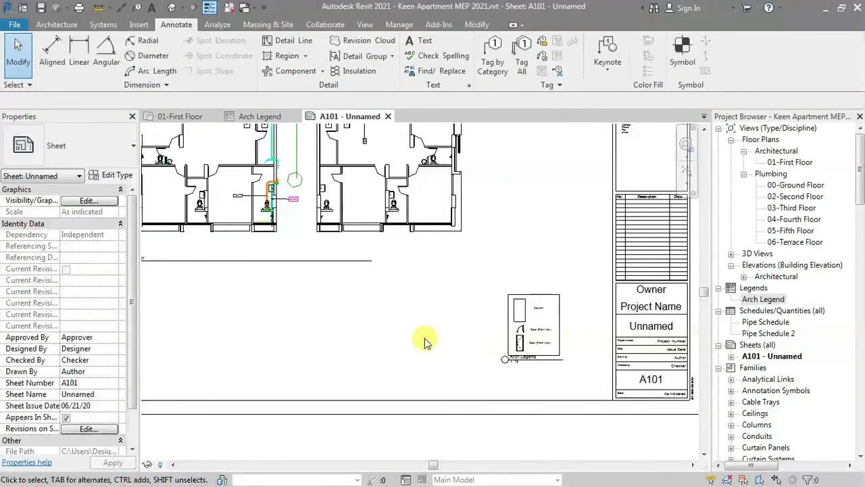
scroll(425, 338, down, 1)
scroll(424, 337, down, 2)
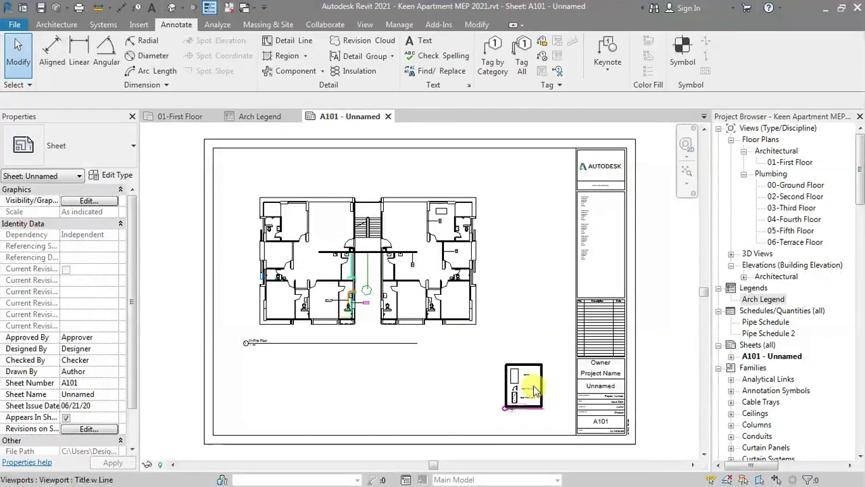
click(533, 389)
mouse_move(533, 389)
mouse_down()
mouse_move(533, 299)
mouse_move(531, 311)
mouse_up()
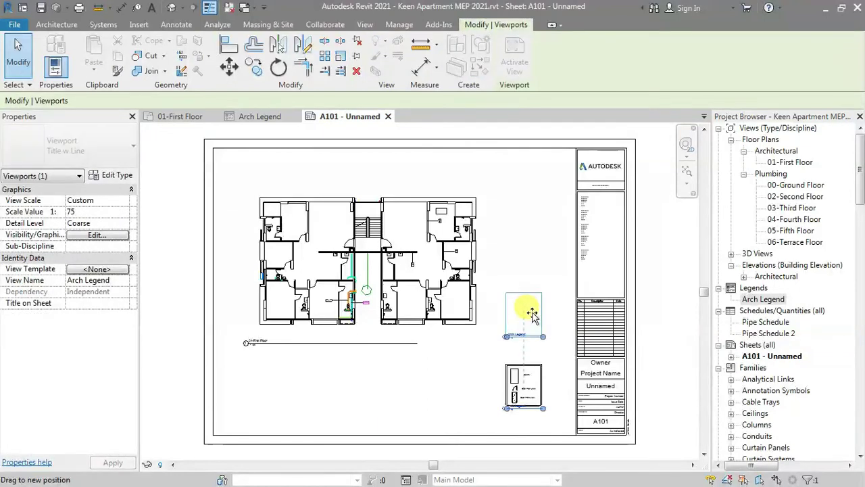
click(427, 393)
scroll(514, 330, up, 3)
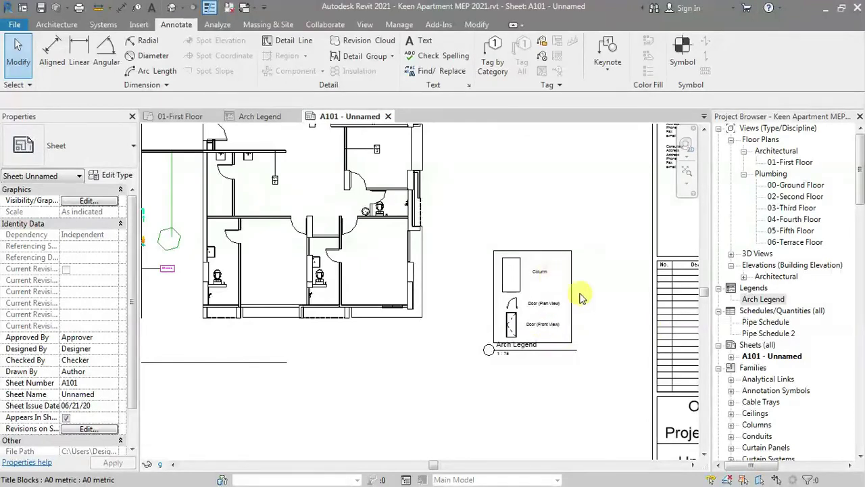
Open the Arch Legend view and place an M_Section Head - Filled symbol below the legend box.
double_click(755, 300)
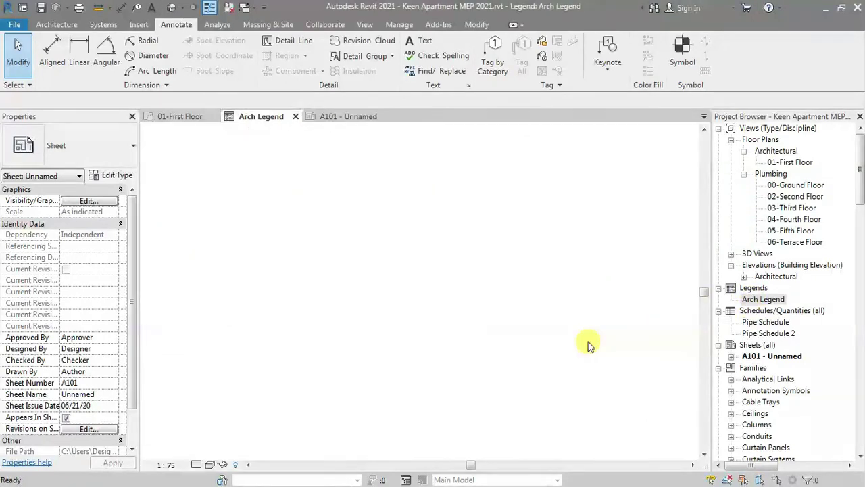
scroll(599, 241, down, 2)
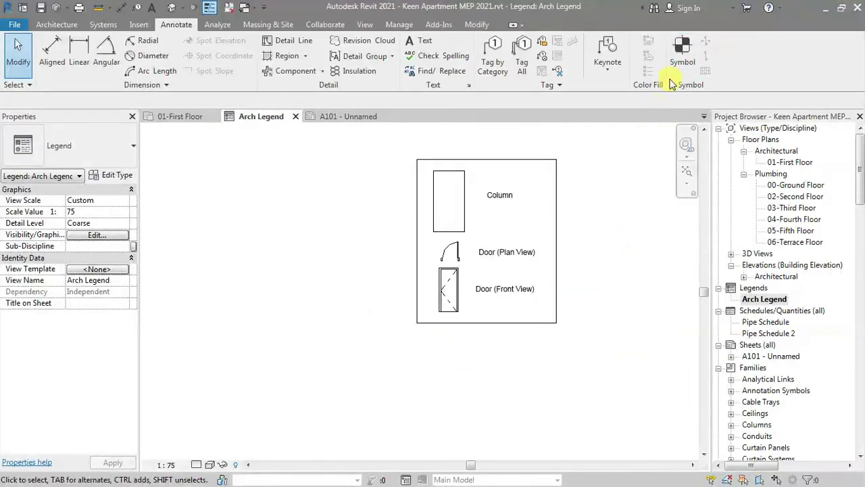
click(681, 54)
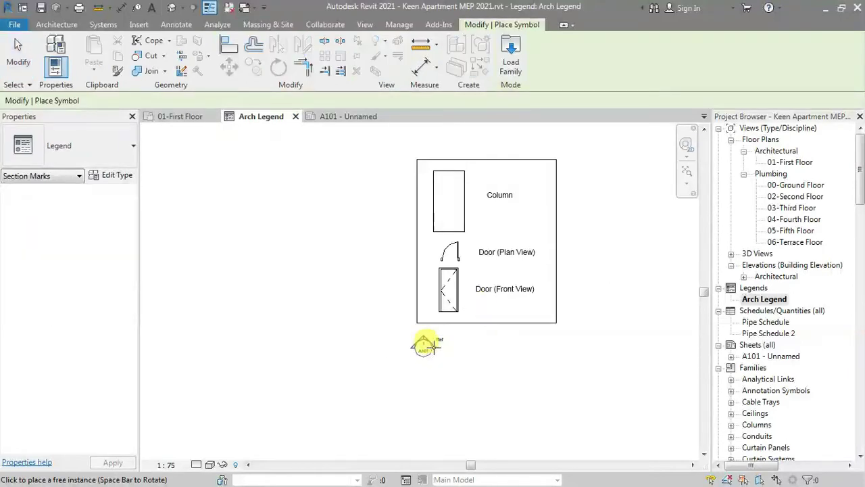
click(437, 346)
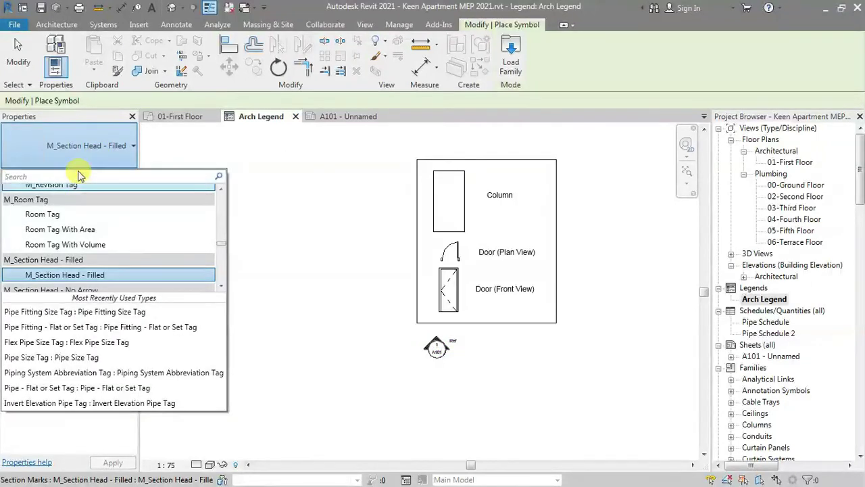
text(ele)
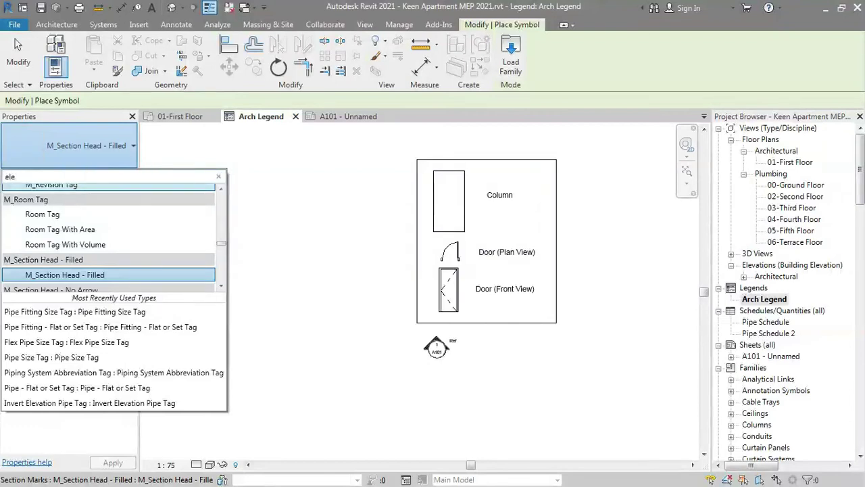
Place a rotated Elevation Mark Body_Square symbol beneath the section head.
click(71, 235)
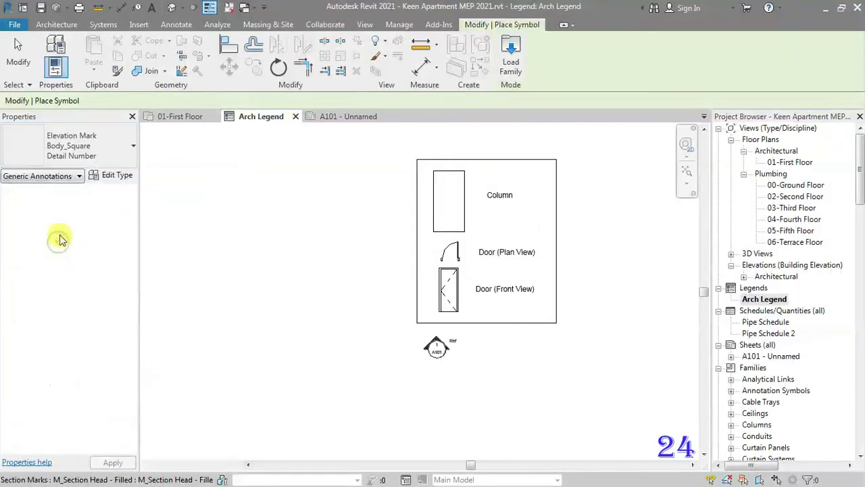
click(449, 350)
key(space)
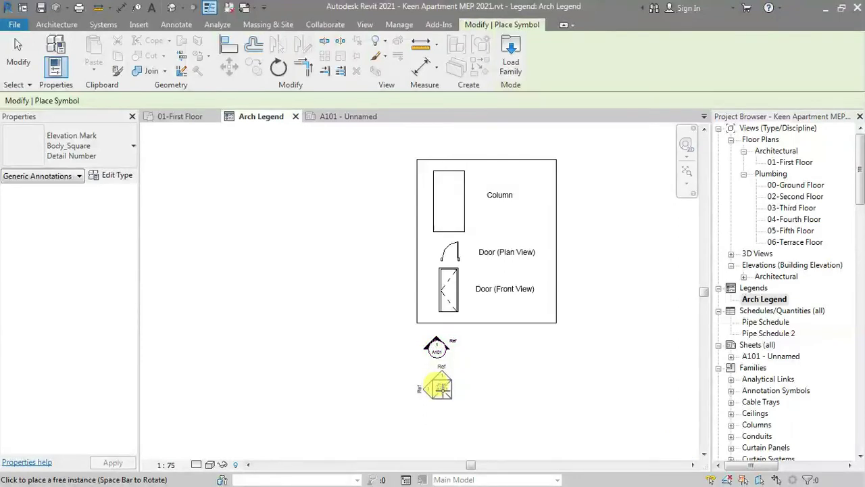
click(436, 391)
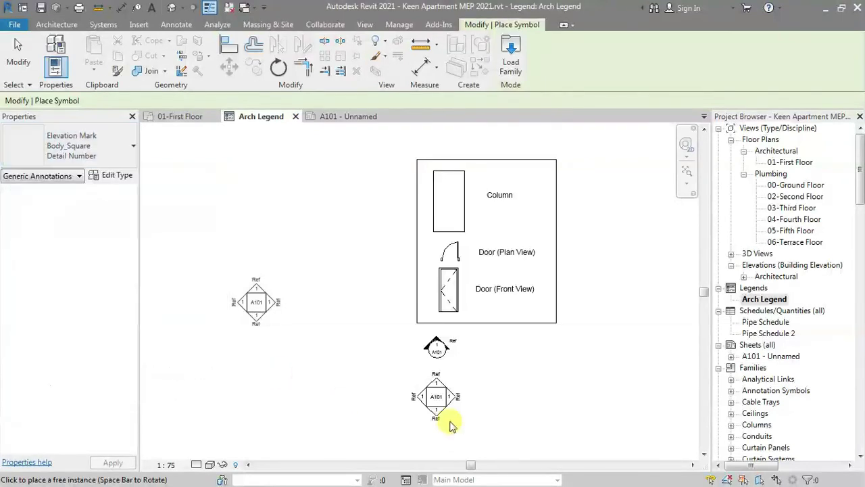
Place a SIM Callout Head below the elevation mark and recentre the view on the legend.
click(421, 327)
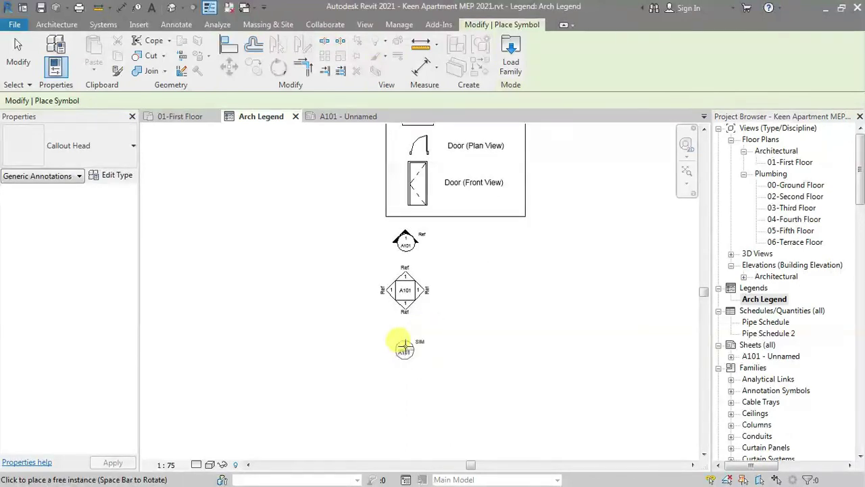
click(404, 343)
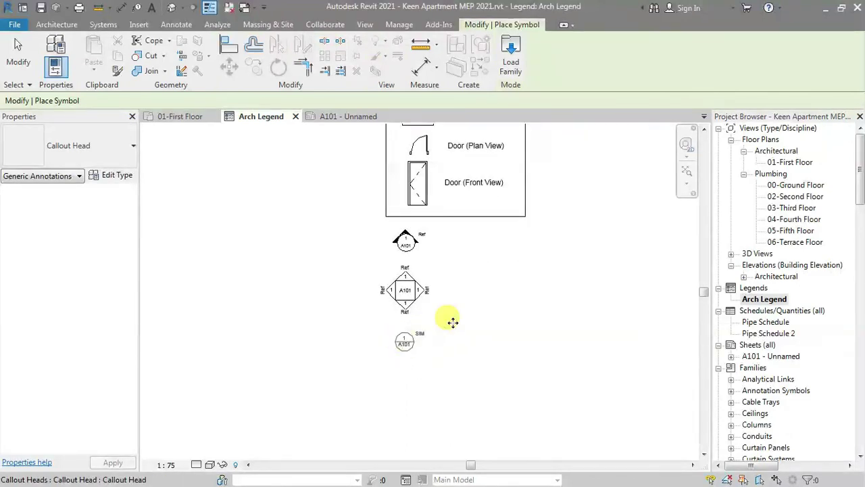
key(Escape)
key(Escape)
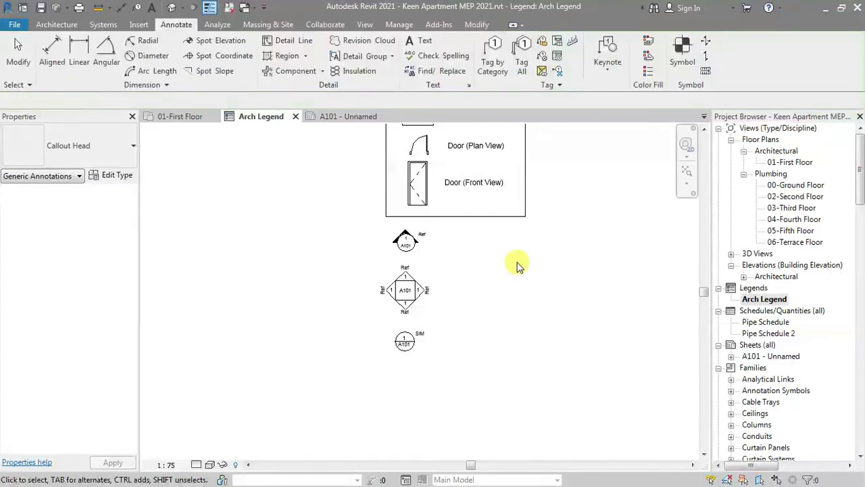
scroll(518, 260, down, 1)
middle_drag(636, 292, 622, 327)
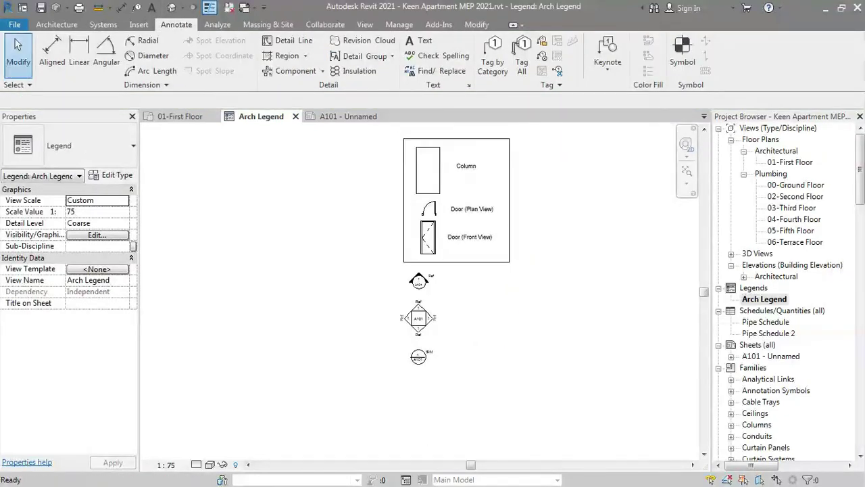